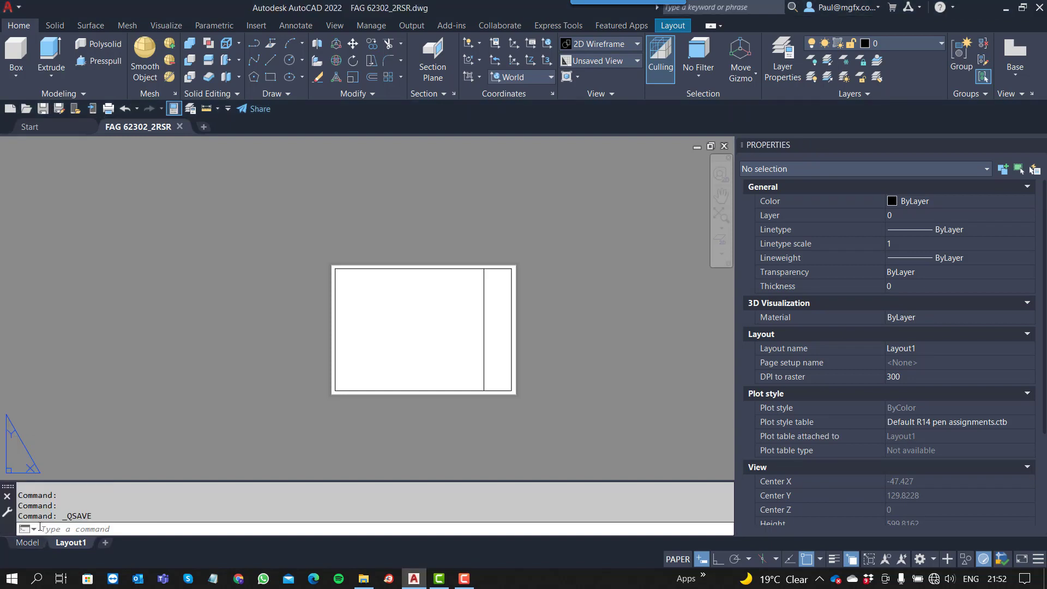
Step: Inspect the 3D bearing in model space from different angles
click(20, 542)
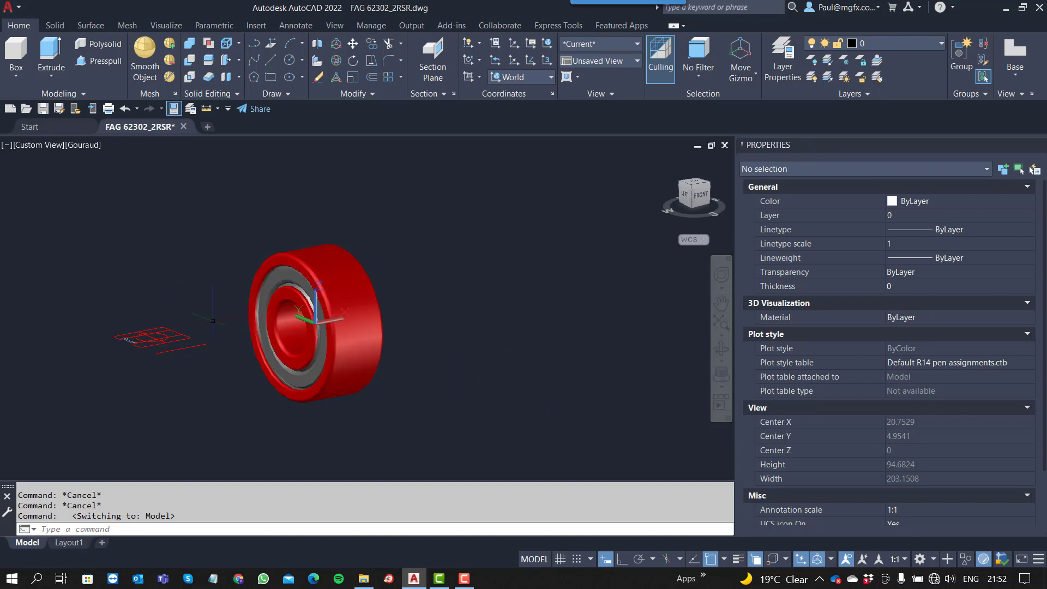
scroll(237, 315, up, 1)
shift+middle_drag(449, 302, 310, 410)
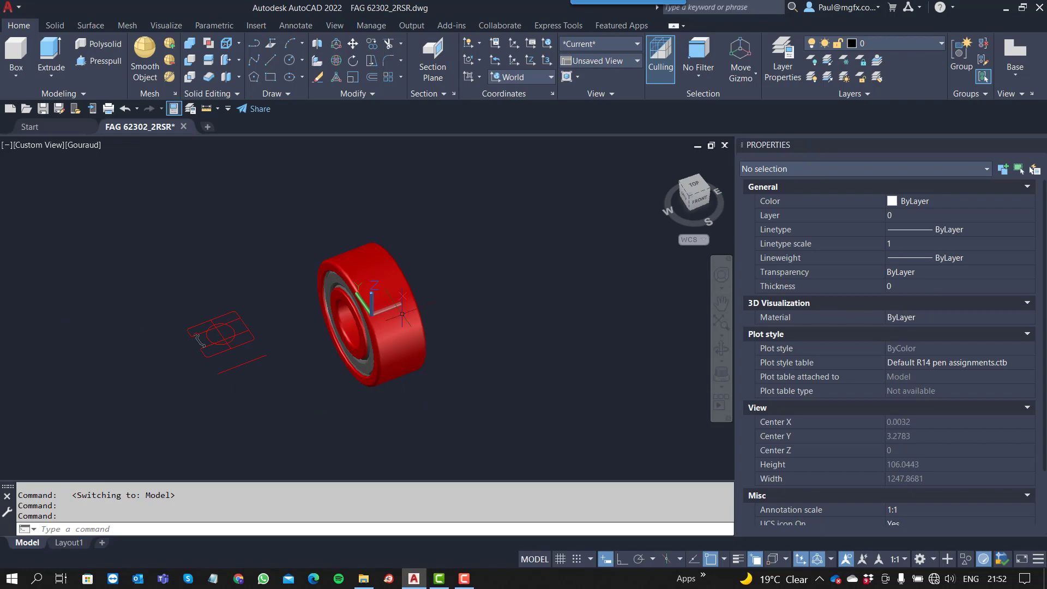
shift+middle_drag(401, 314, 417, 349)
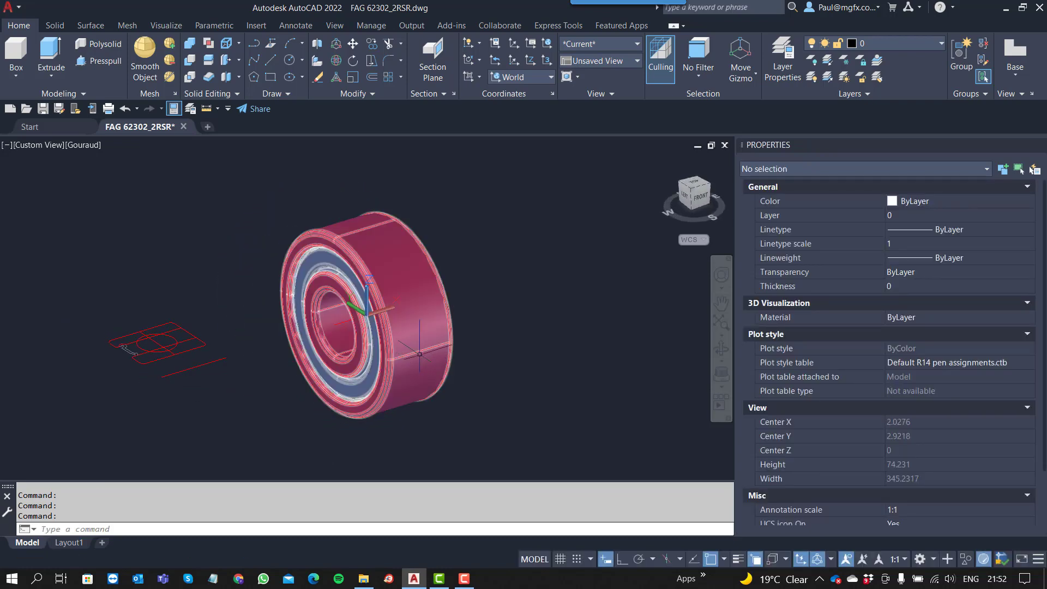
Step: Modify the page setup of Layout1 so that its plot style table is acad.ctb
click(69, 543)
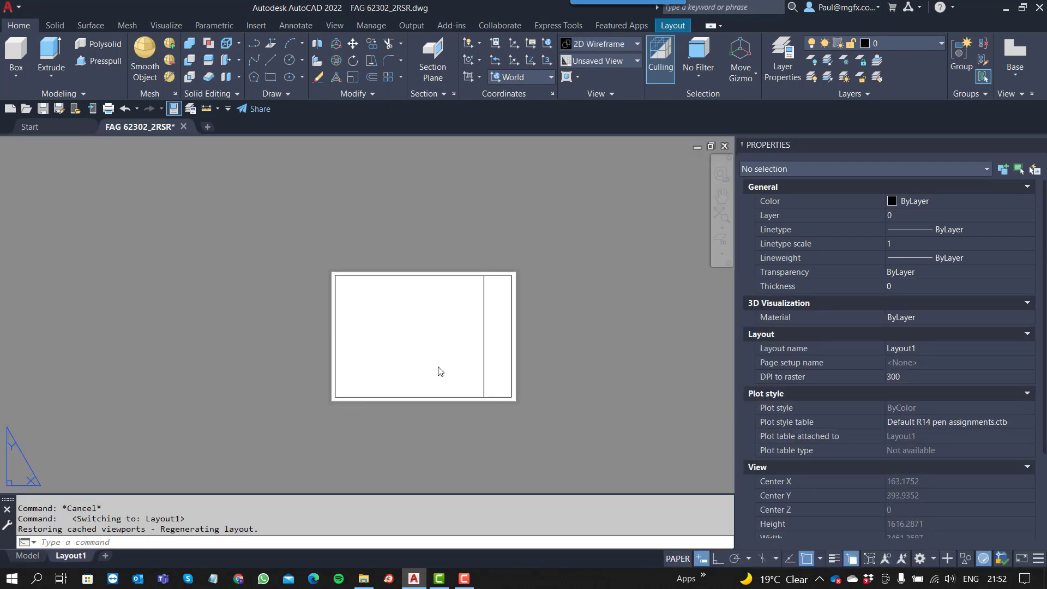
scroll(483, 363, up, 2)
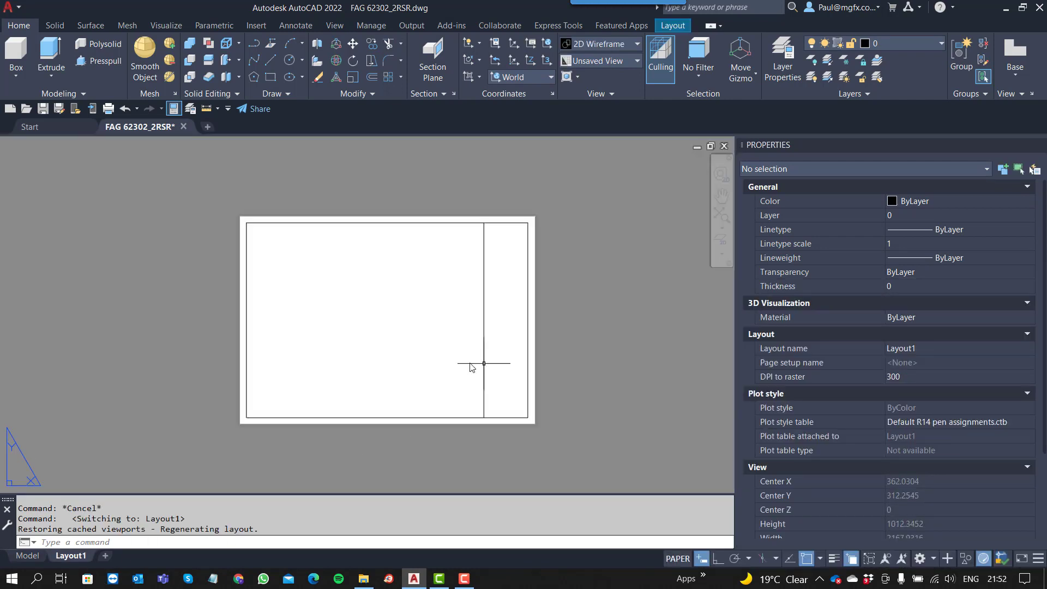
right_click(80, 560)
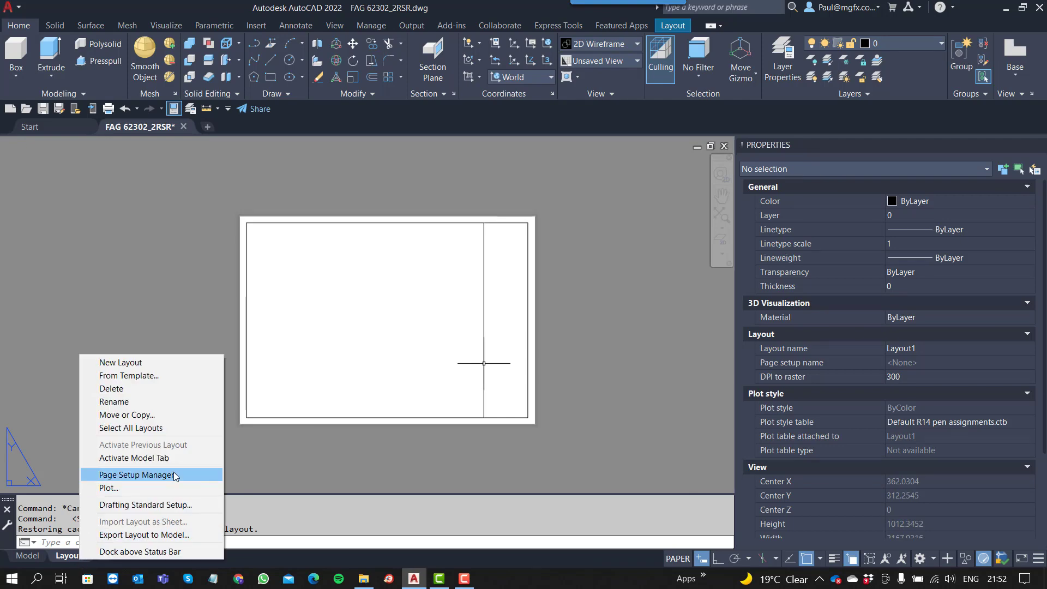
click(173, 473)
click(630, 266)
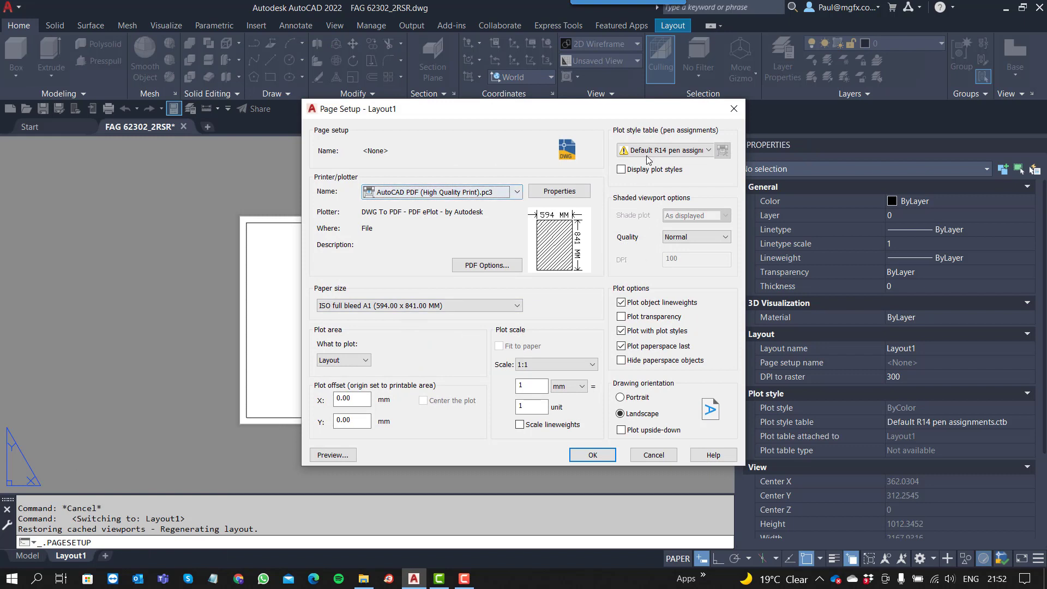
click(662, 151)
click(653, 189)
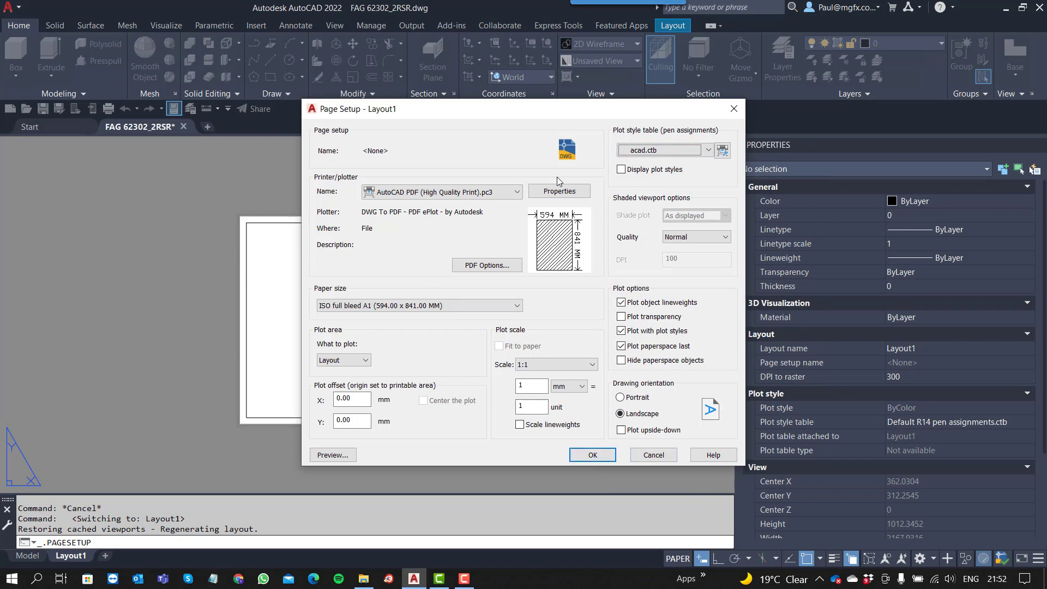
click(593, 455)
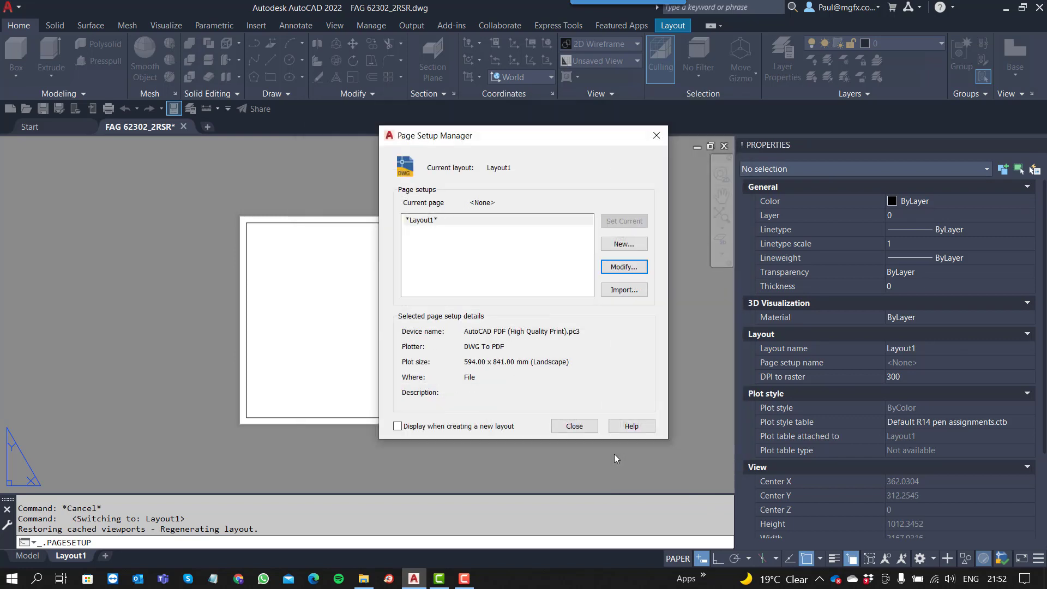
click(574, 425)
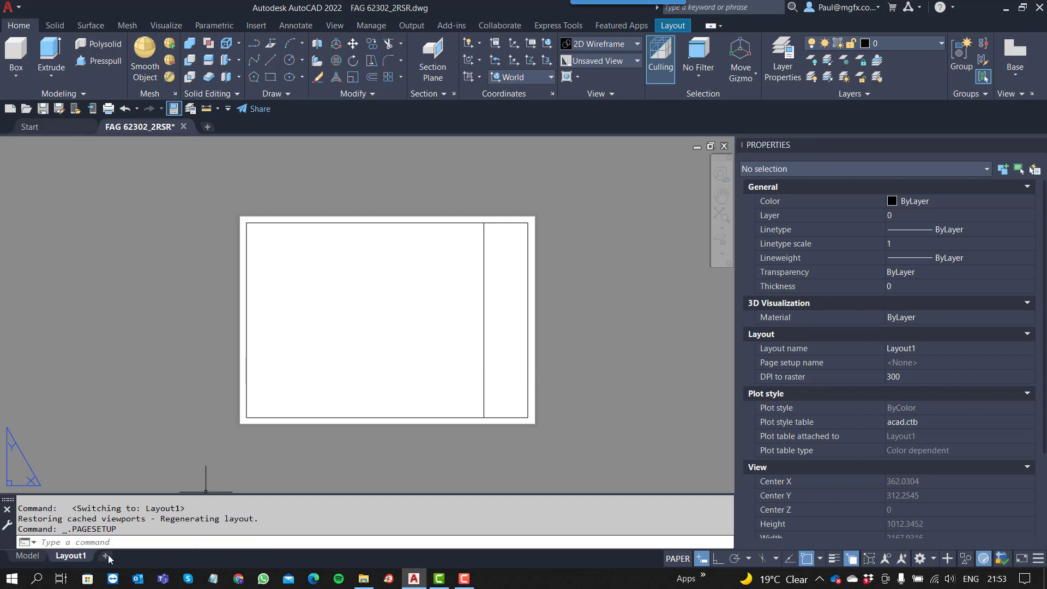
Step: Review the bearing in model space and the colours assigned in the layer properties, ending on Layout1
click(27, 555)
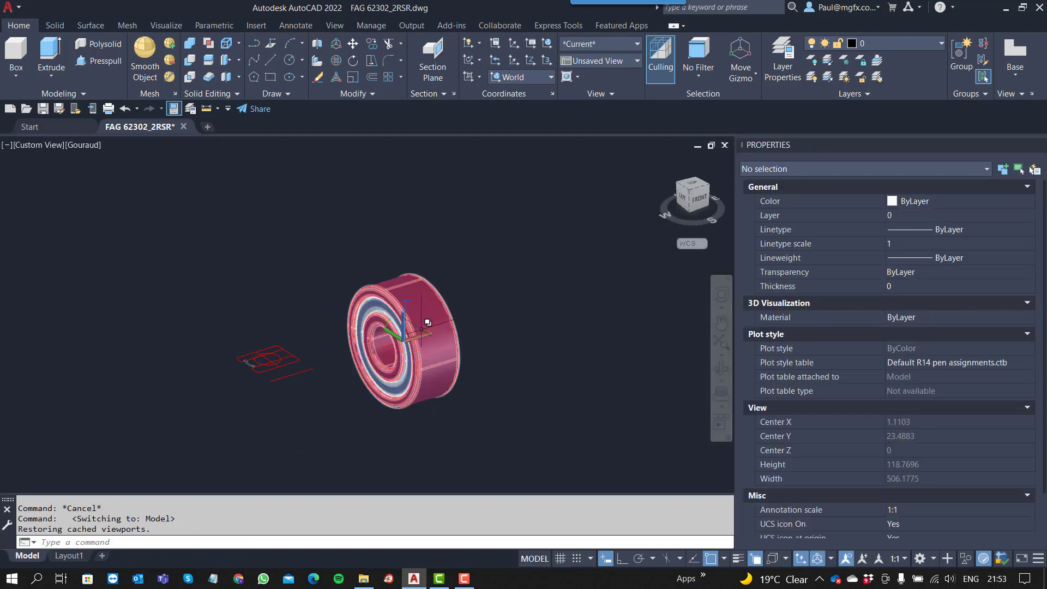
click(69, 555)
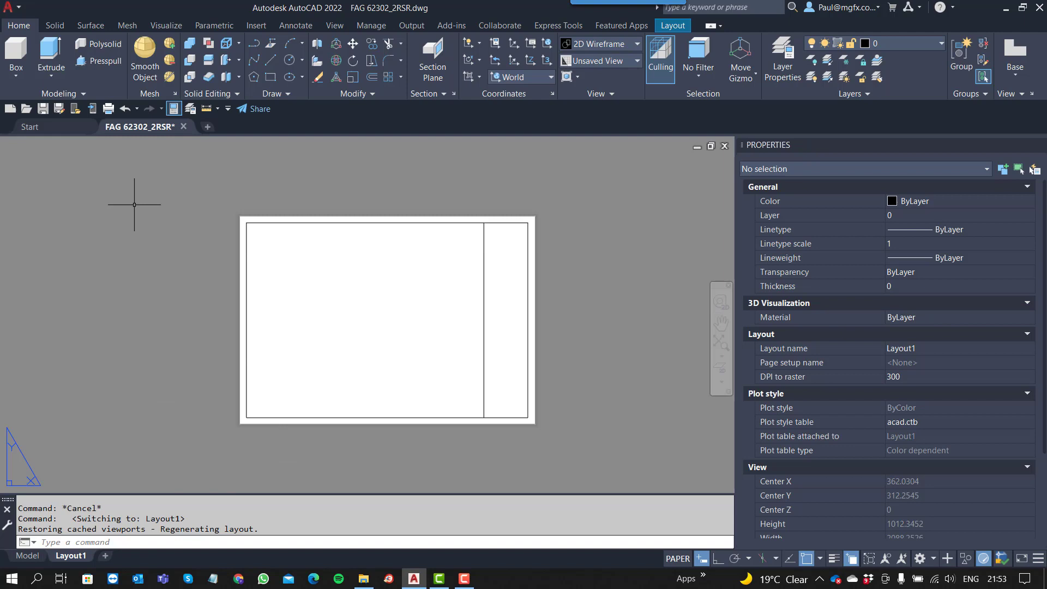
click(191, 111)
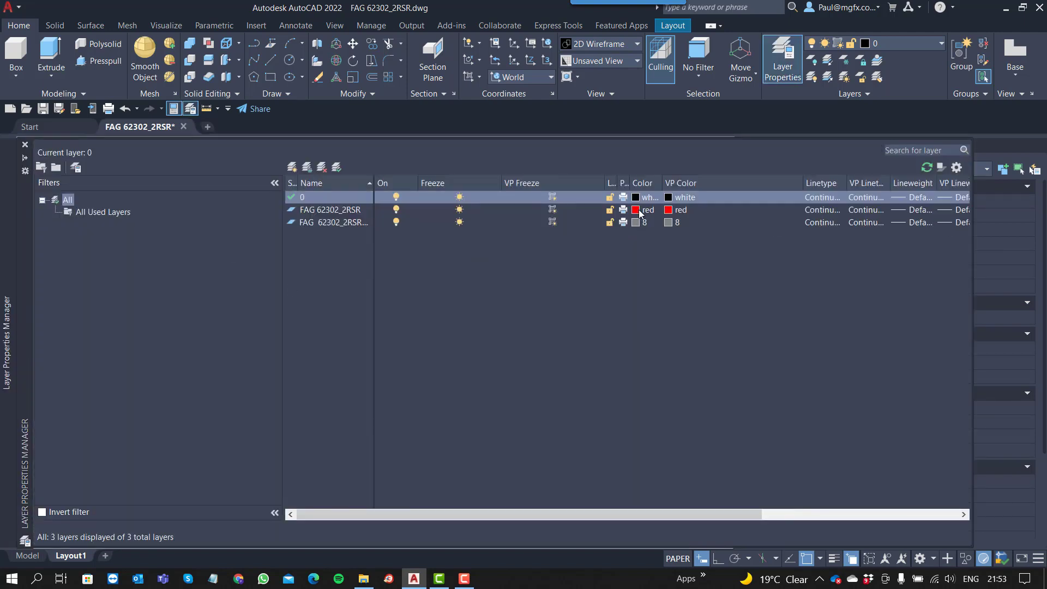
click(190, 109)
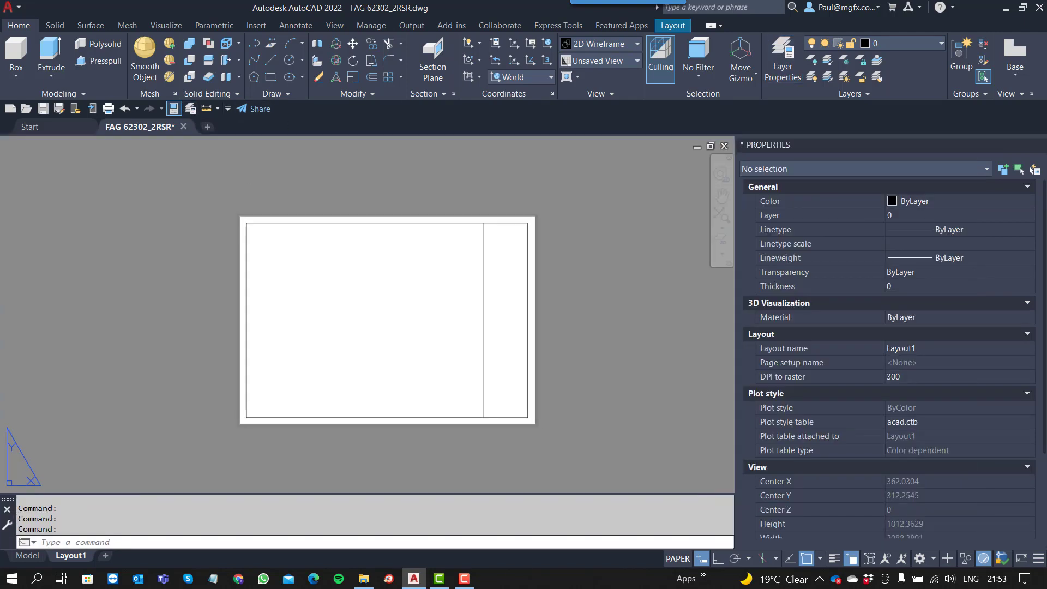
click(27, 555)
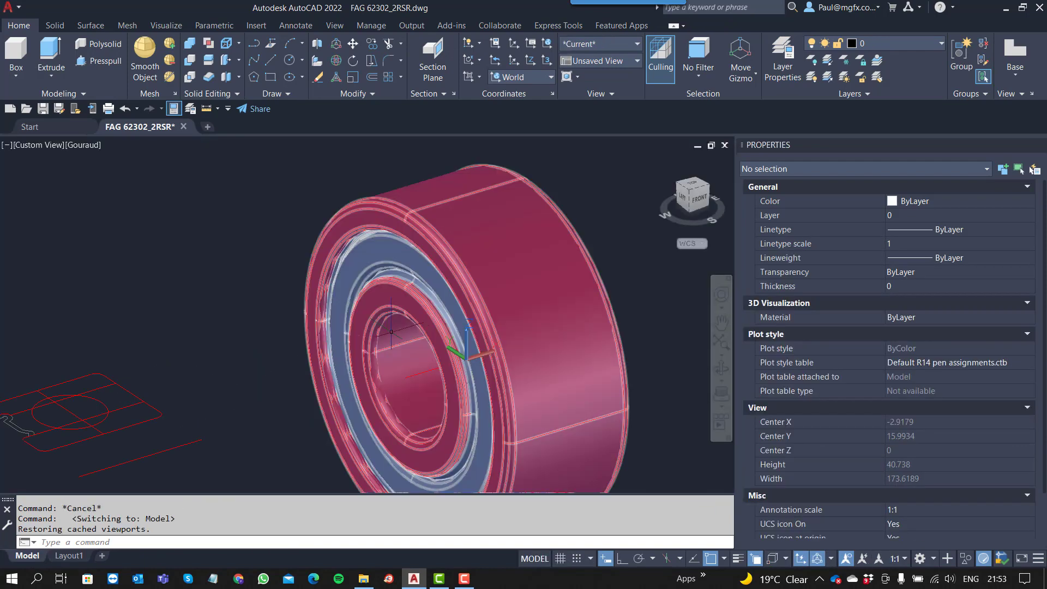
mouse_move(391, 331)
shift+middle_down()
mouse_move(417, 299)
mouse_move(326, 306)
mouse_move(276, 280)
mouse_move(188, 270)
mouse_move(218, 281)
mouse_move(294, 264)
mouse_move(371, 300)
mouse_move(436, 351)
mouse_move(404, 341)
shift+middle_up()
scroll(404, 327, down, 4)
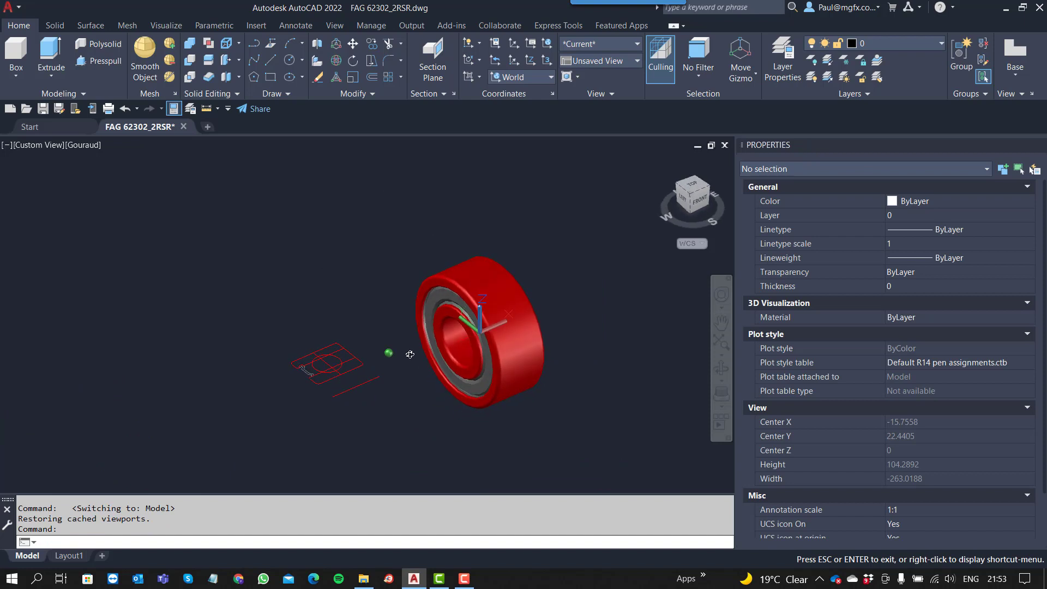
click(67, 556)
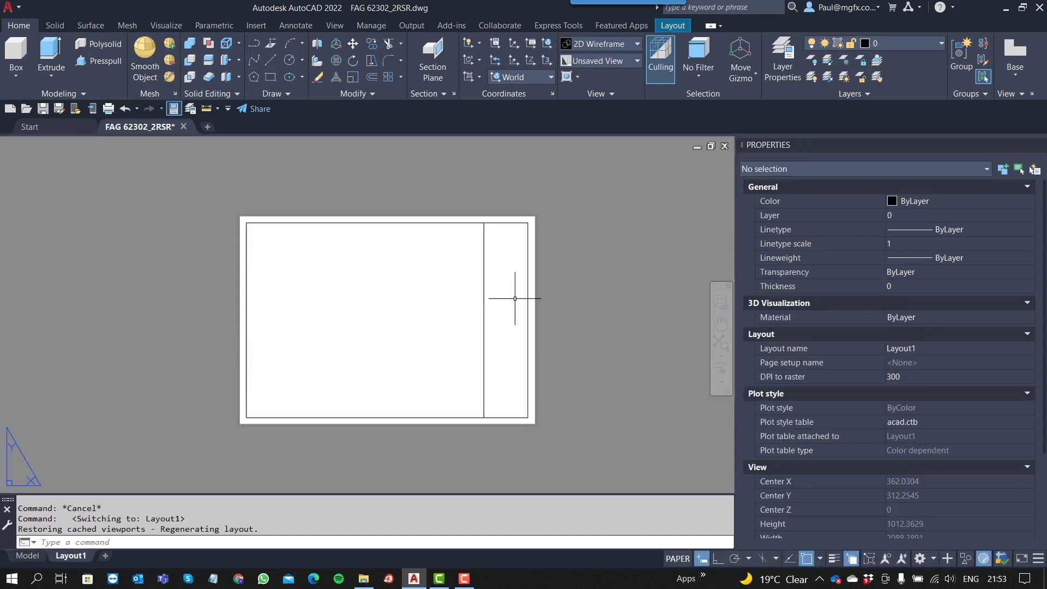
Step: Create a rectangular viewport about 387 by 193 mm in the middle of the main drawing area of Layout1
click(672, 28)
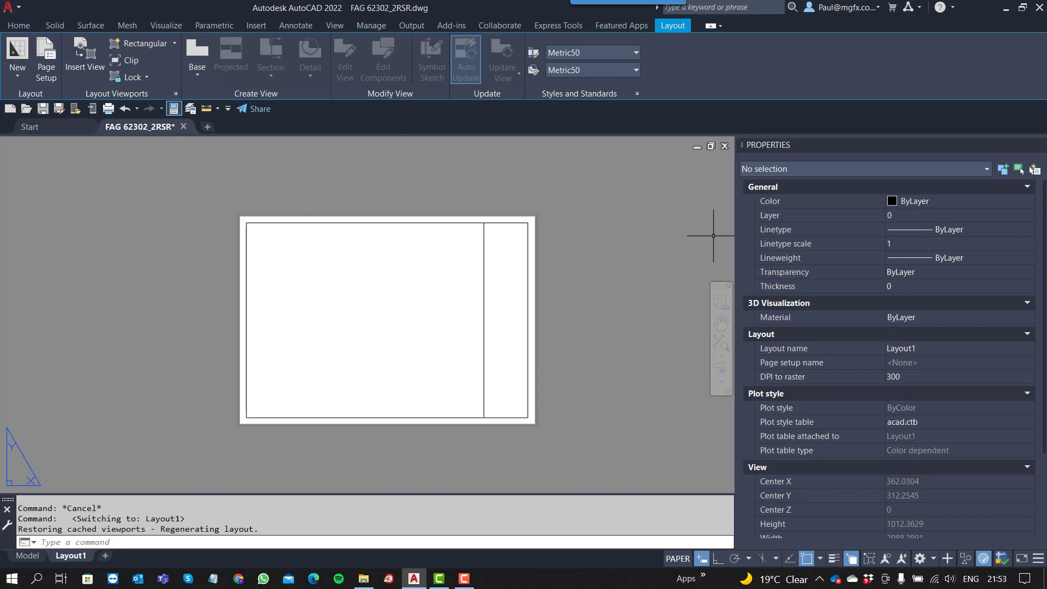
key(Escape)
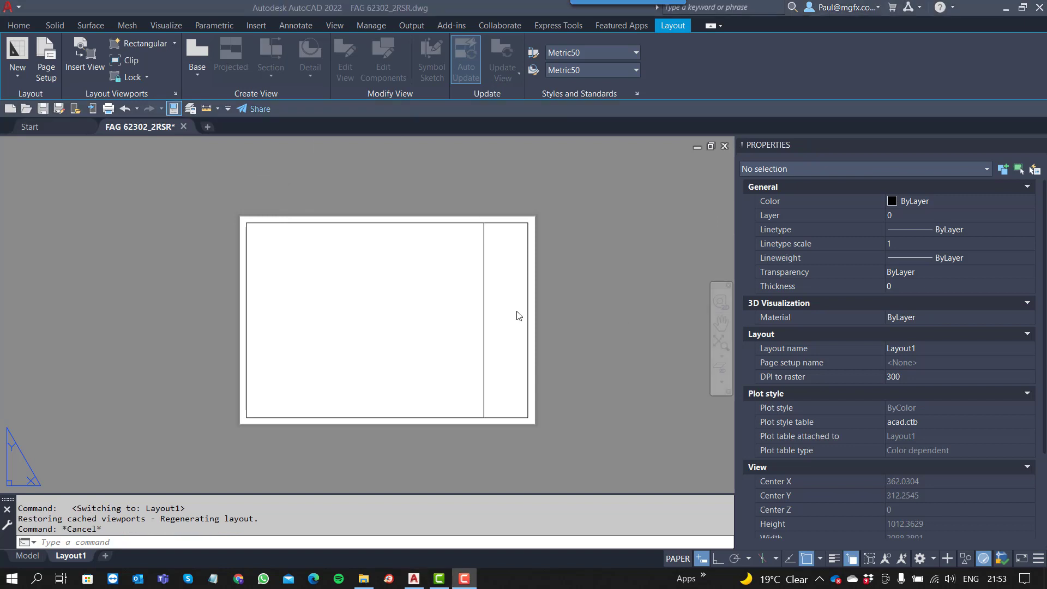
click(175, 44)
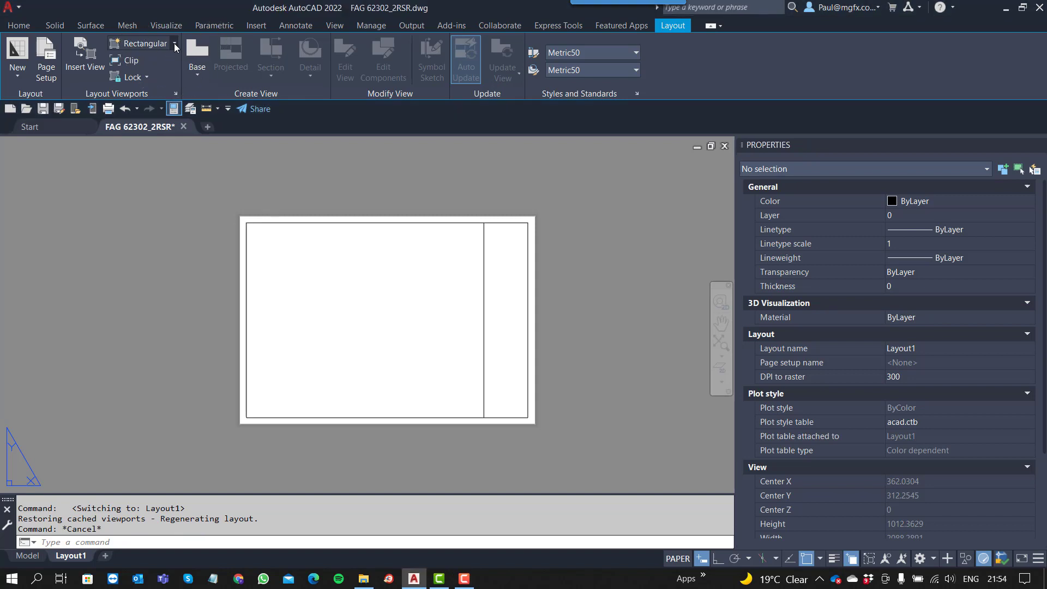
click(174, 44)
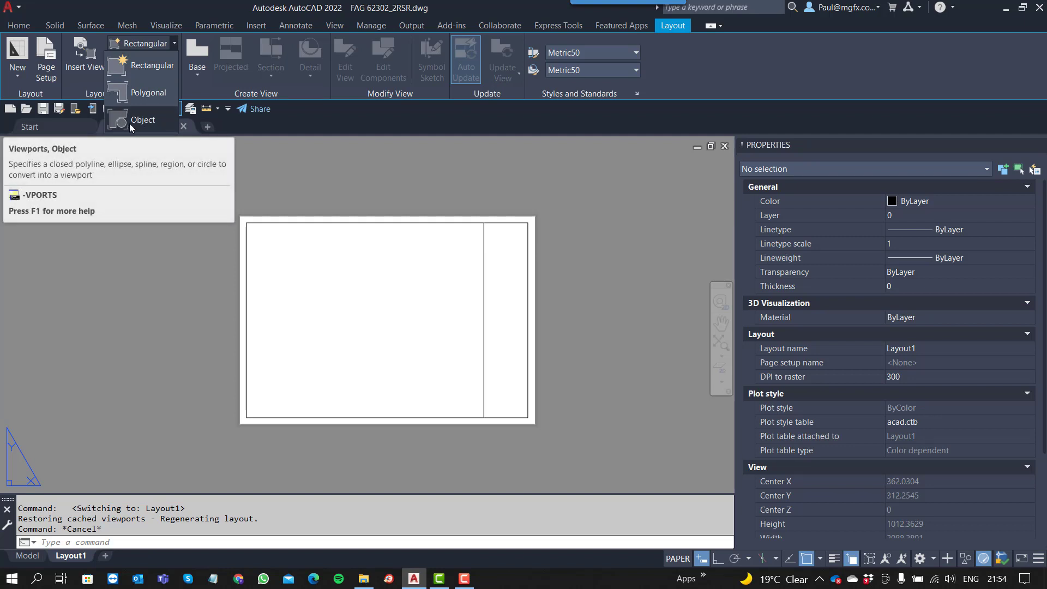
click(154, 66)
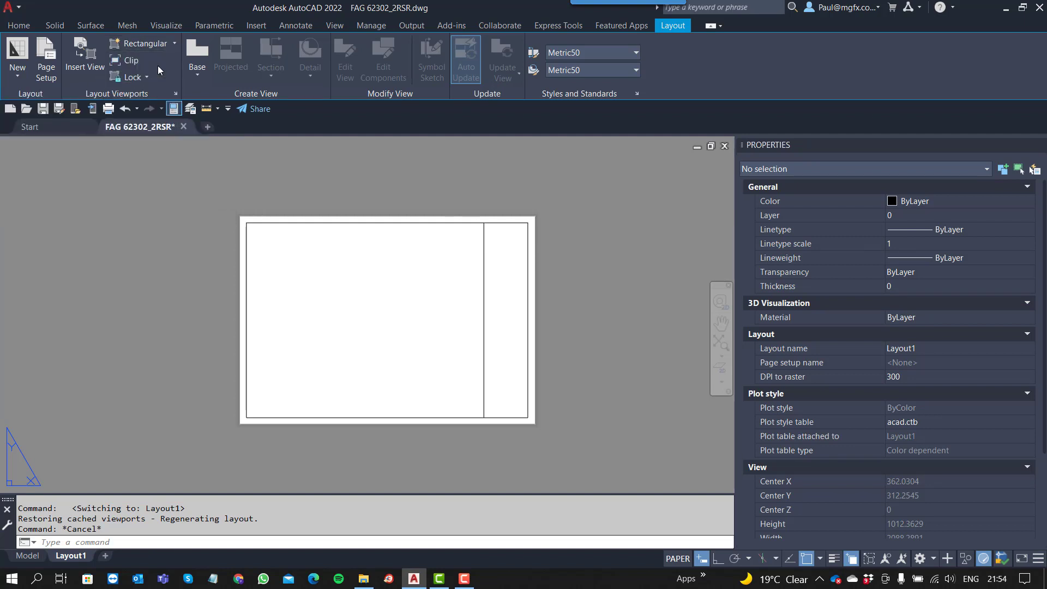
click(300, 288)
click(437, 356)
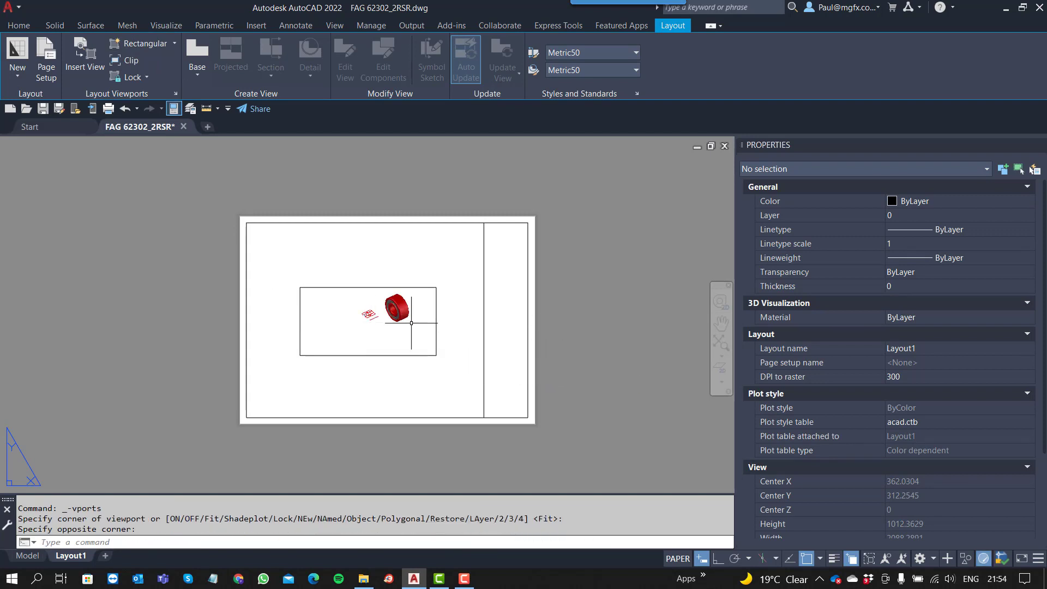
Step: Set the new viewport's model view to SW Isometric with the Realistic visual style, and return to paper space
scroll(384, 316, up, 2)
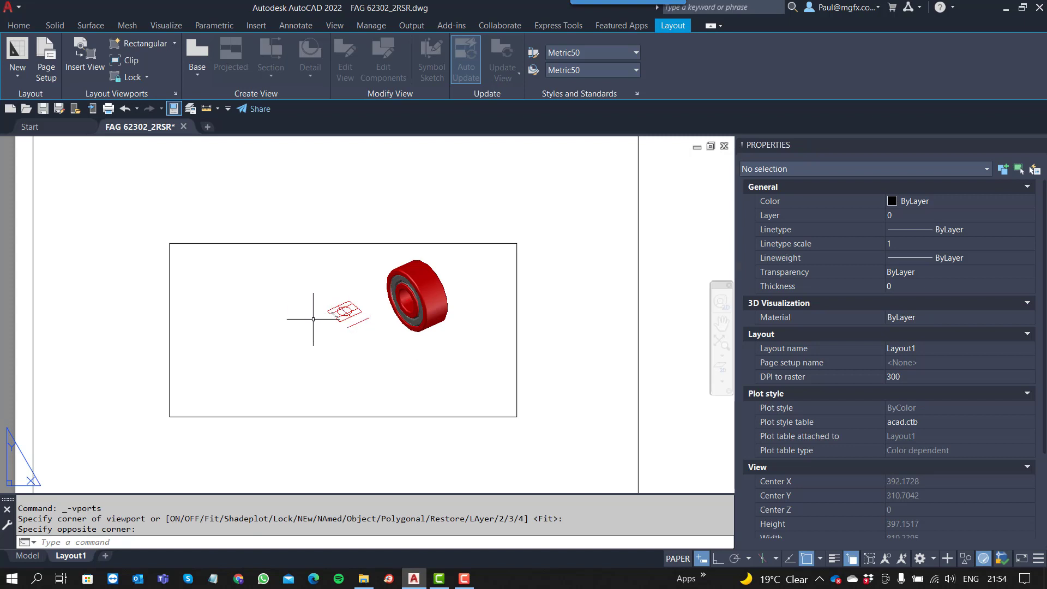
double_click(292, 317)
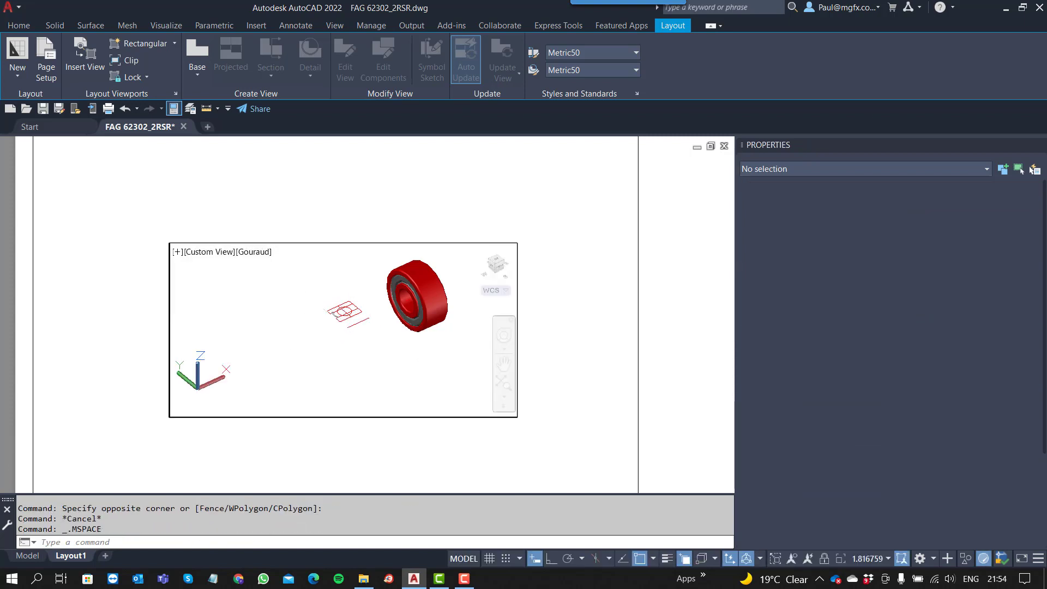
middle_drag(292, 317, 265, 335)
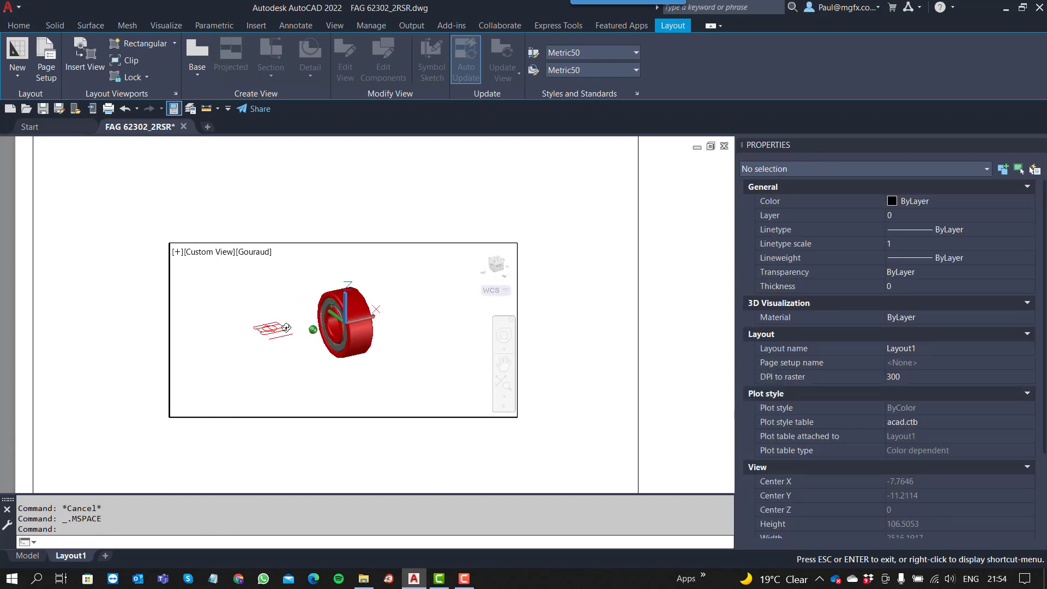
click(495, 264)
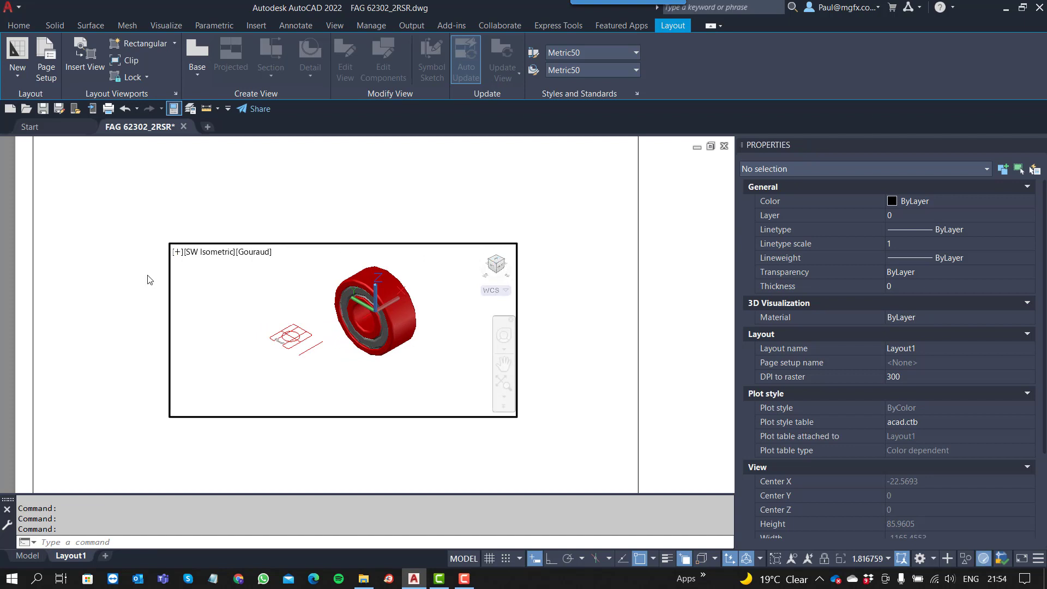
click(255, 252)
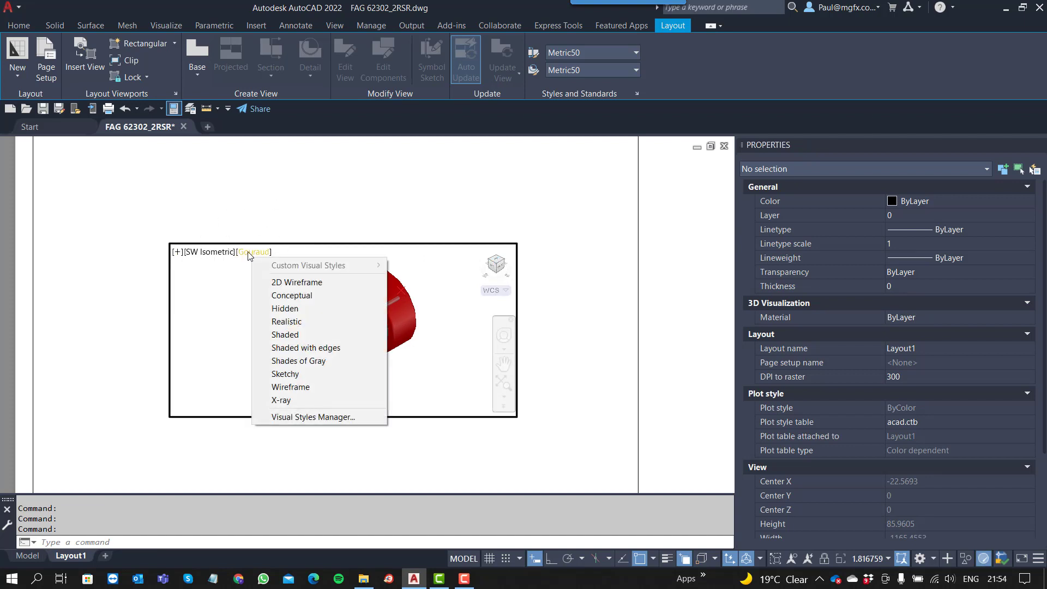
click(295, 322)
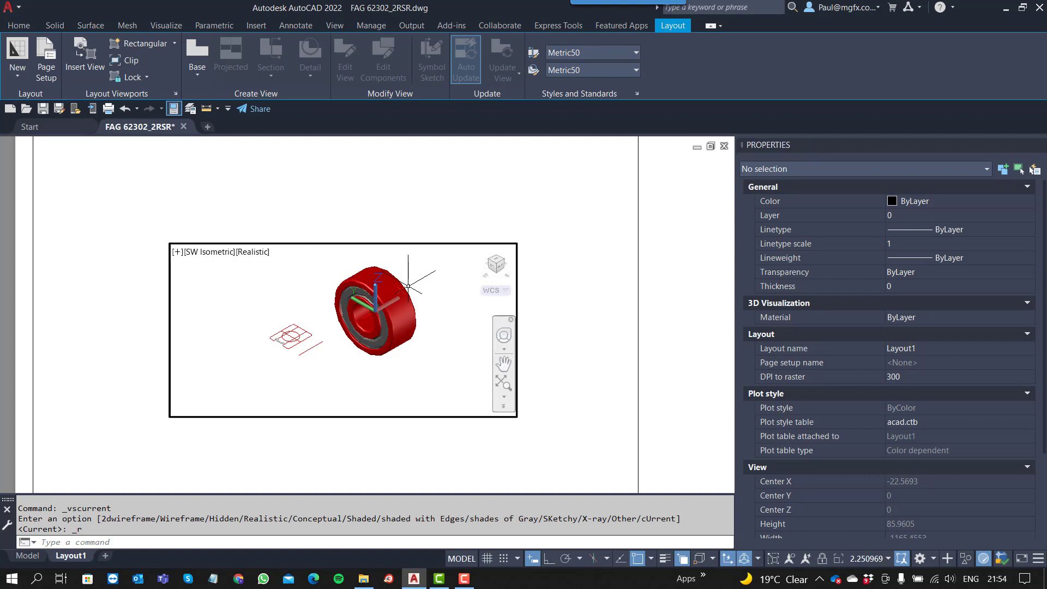
click(207, 252)
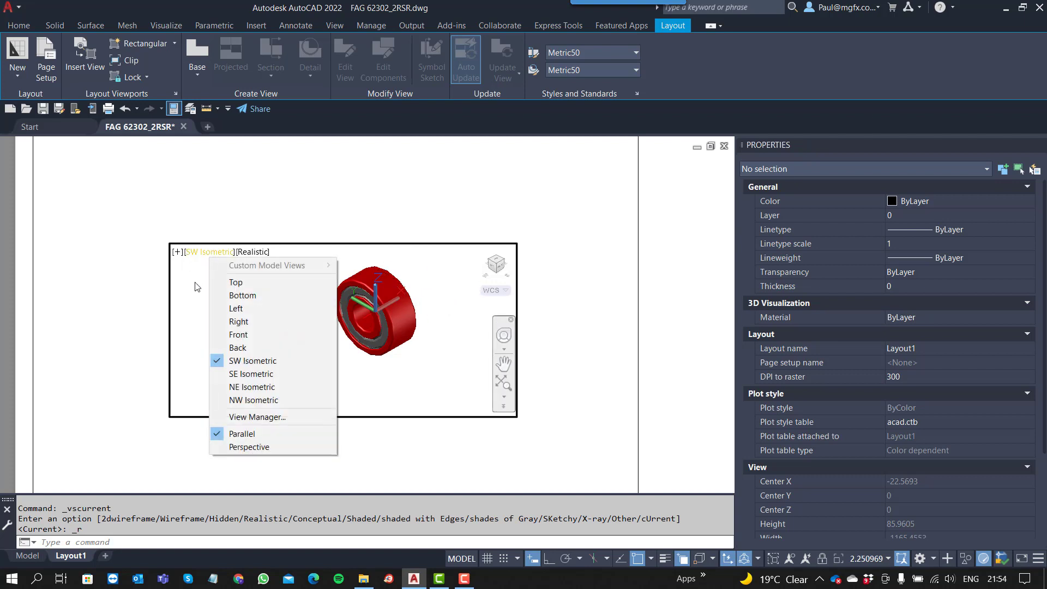
key(Escape)
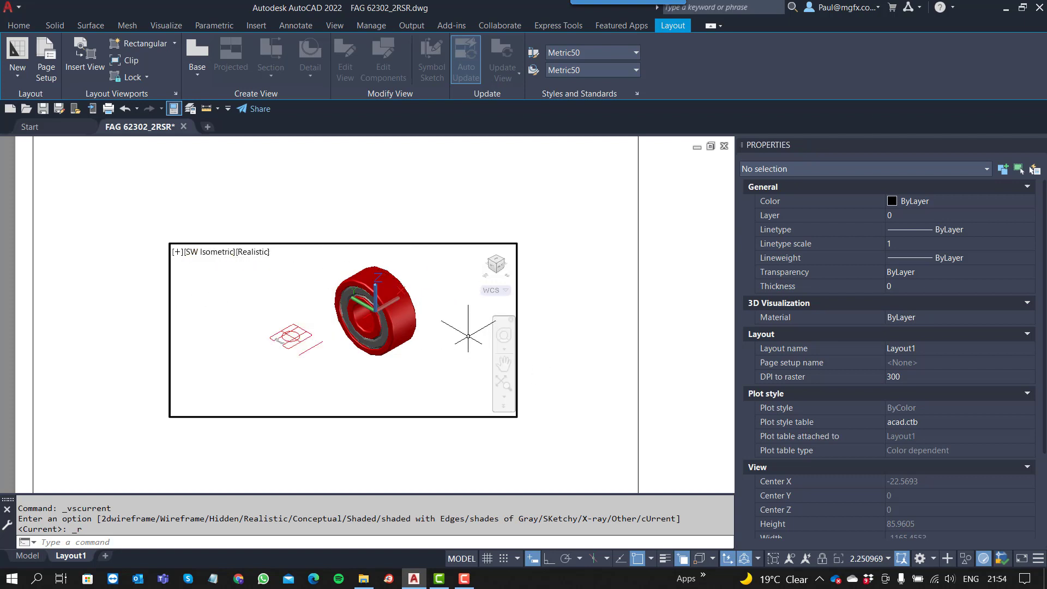
double_click(359, 188)
Step: Set the standard scale of the bearing viewport to 2:1
click(355, 245)
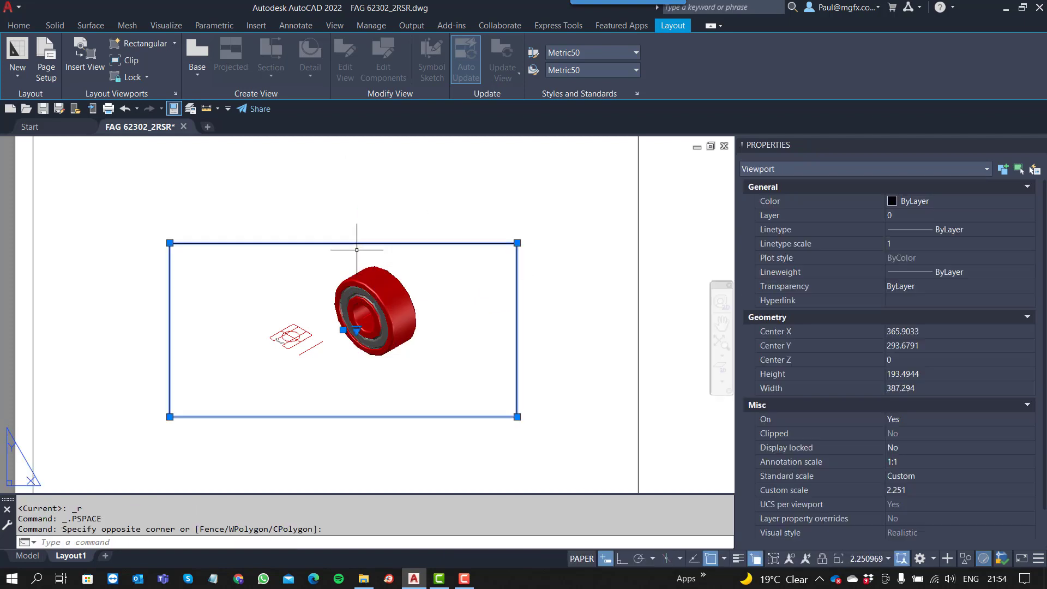
click(942, 476)
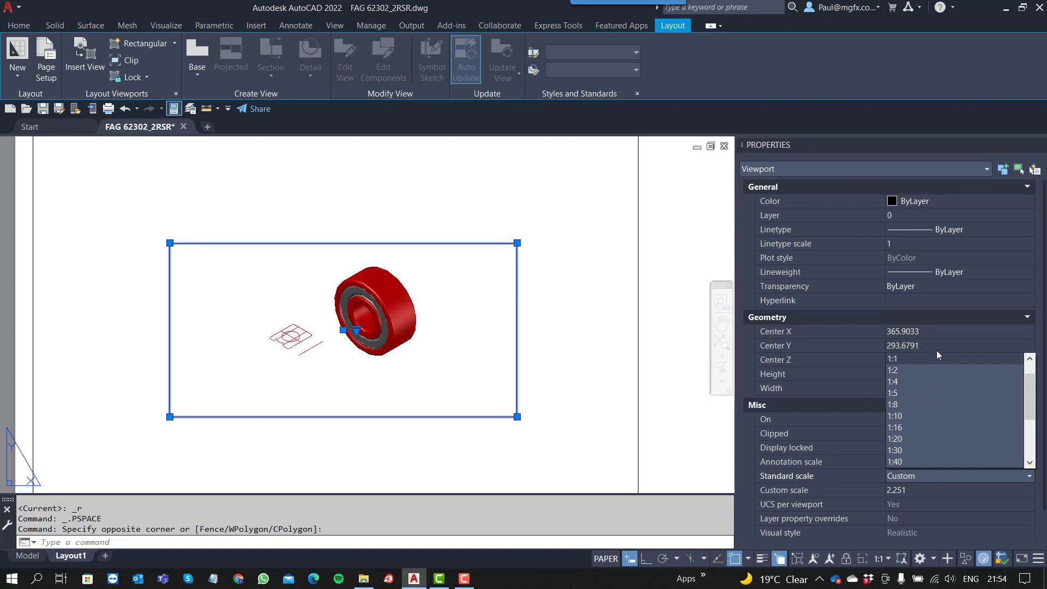
click(925, 435)
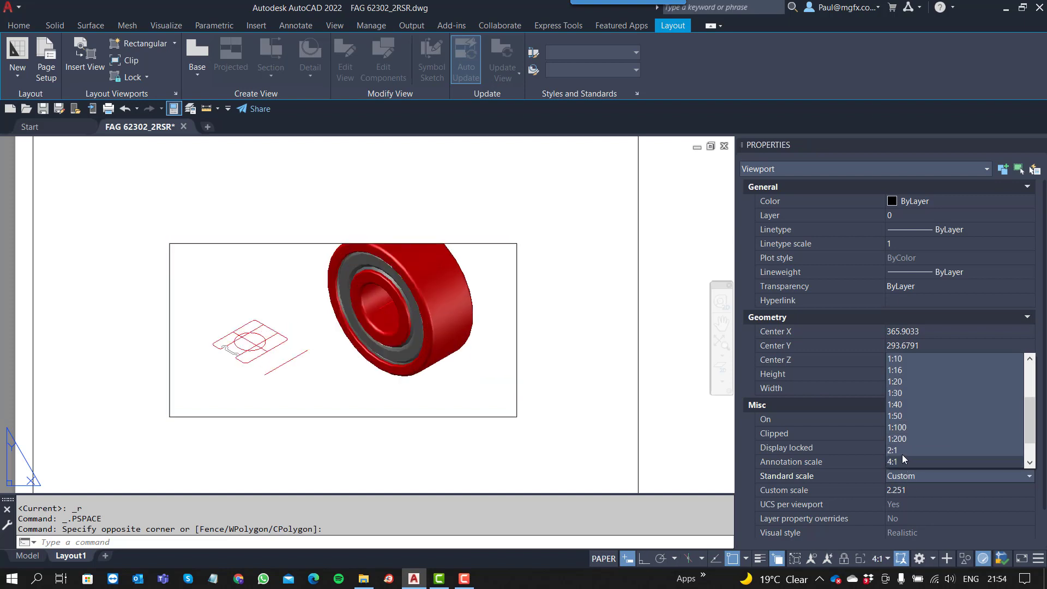
click(908, 455)
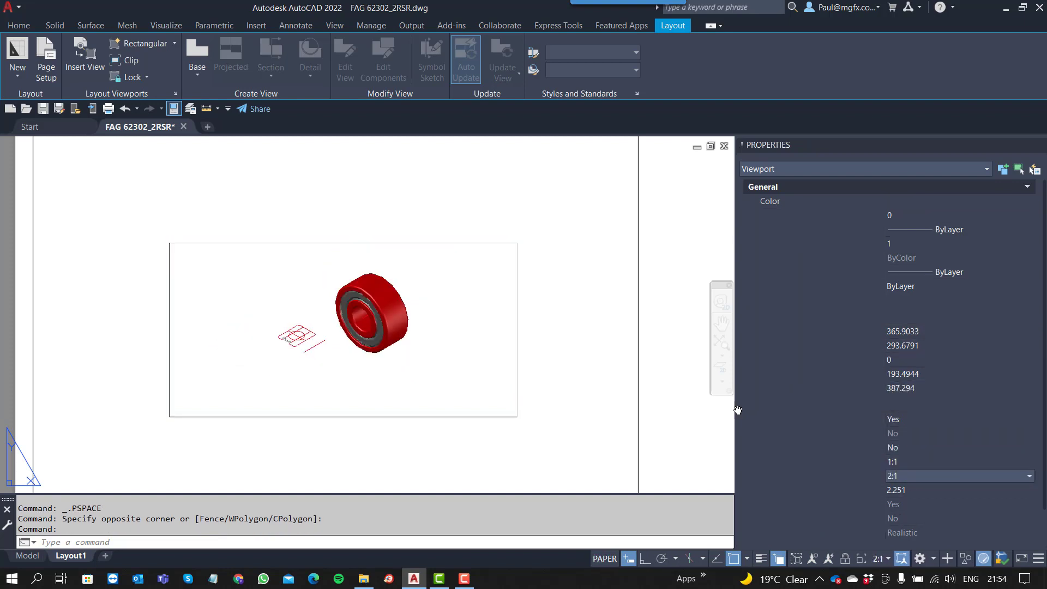
Step: Narrow the bearing viewport from its left side to about 233 mm wide and lock its display
scroll(583, 386, down, 3)
scroll(352, 307, up, 2)
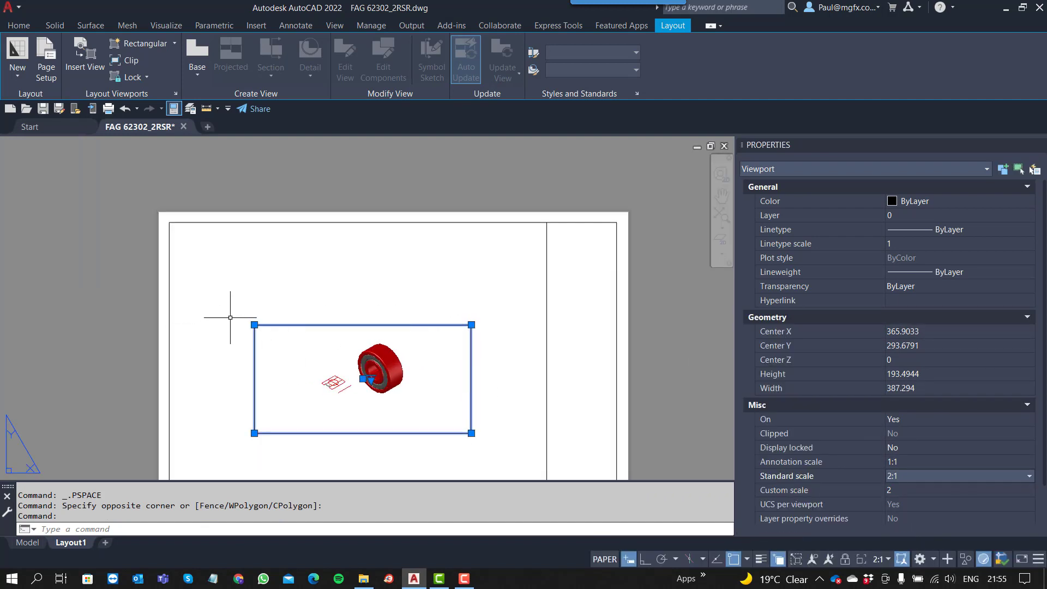
click(254, 325)
click(340, 326)
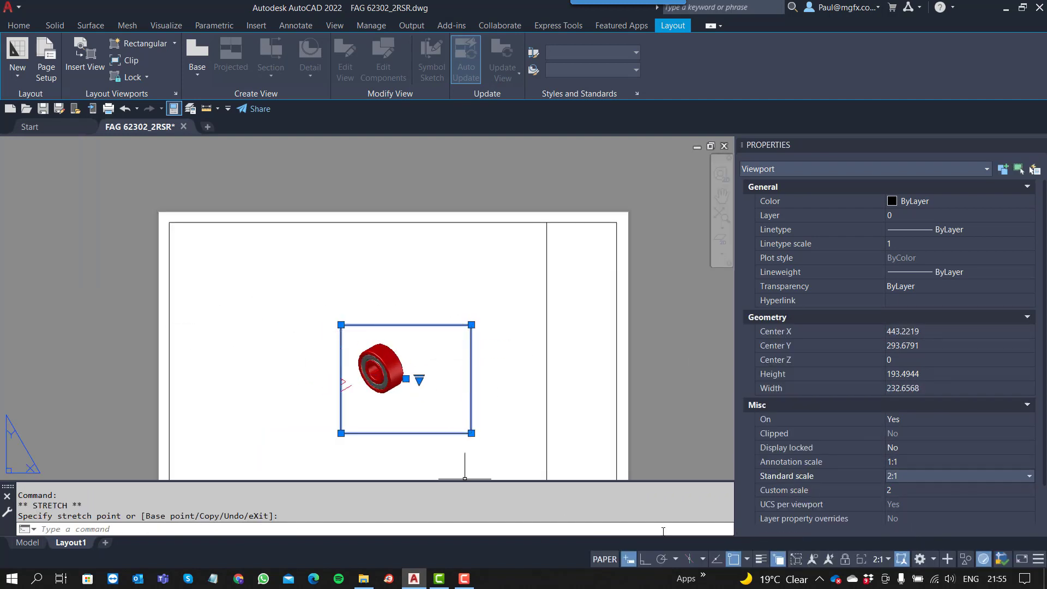
click(847, 559)
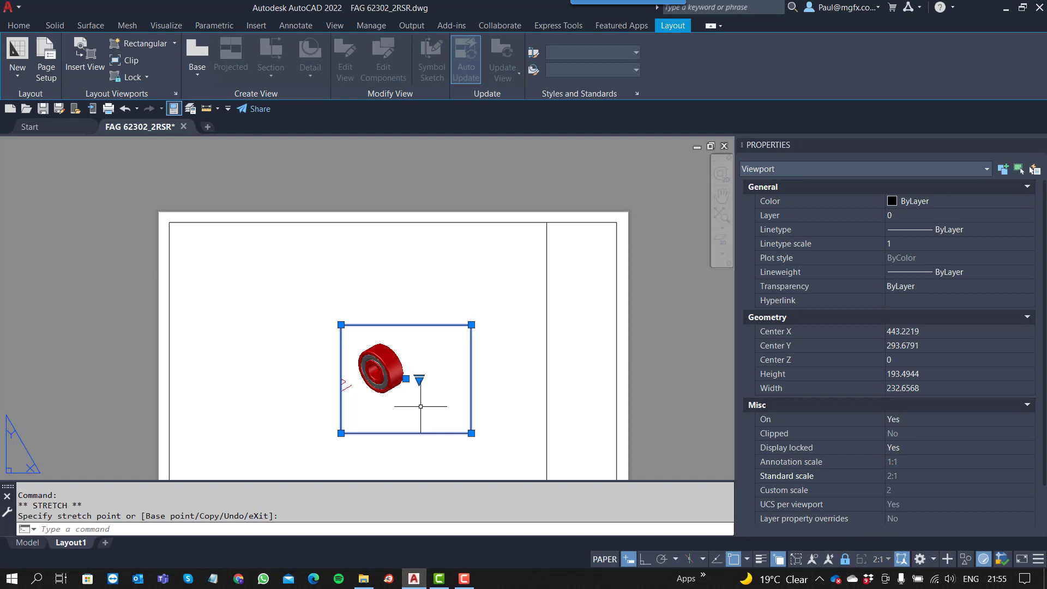
Step: Pull in the lower-right and upper-right corners of the bearing viewport to make it about 119 by 106 mm
click(472, 433)
scroll(387, 392, up, 6)
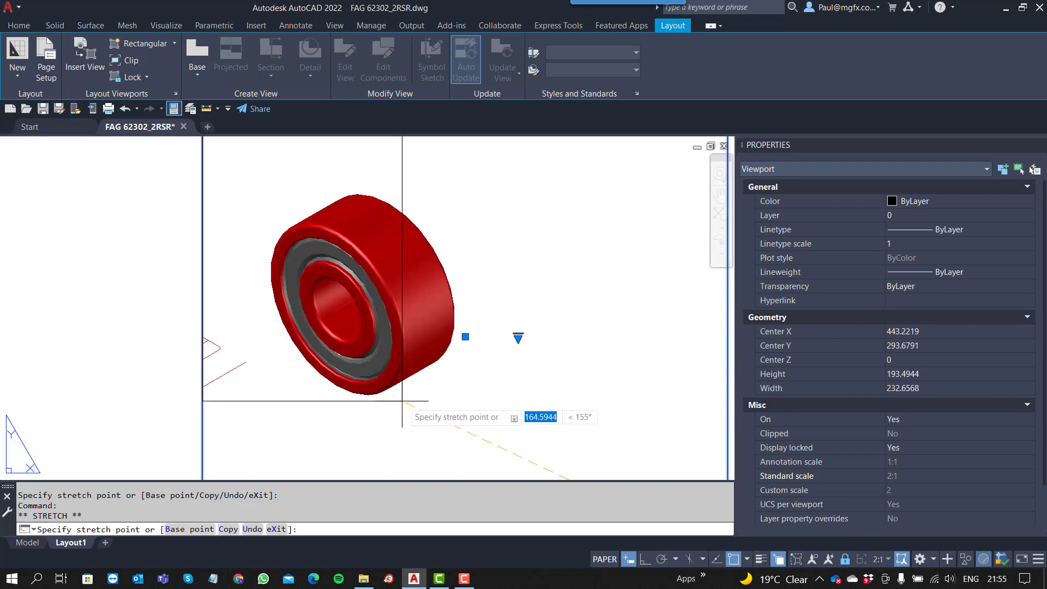
click(493, 426)
scroll(494, 430, down, 4)
scroll(498, 317, up, 2)
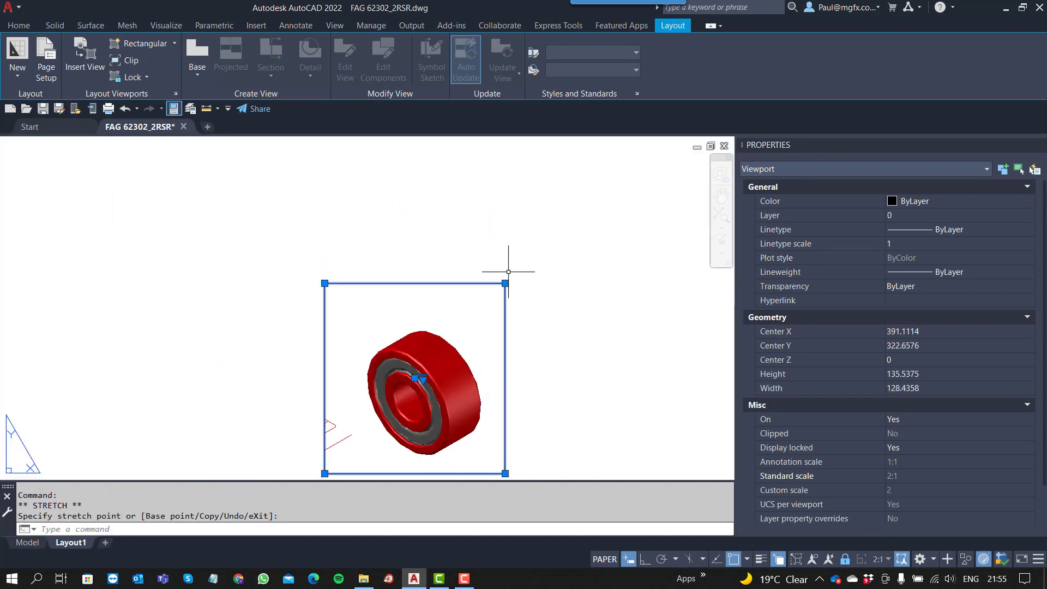
click(505, 283)
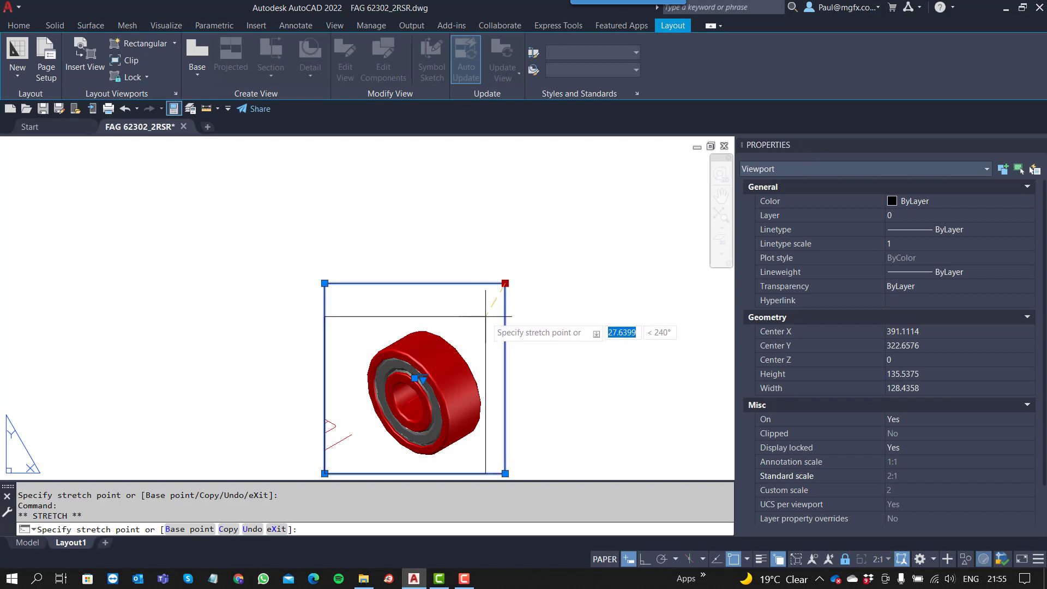
click(491, 324)
scroll(380, 357, down, 2)
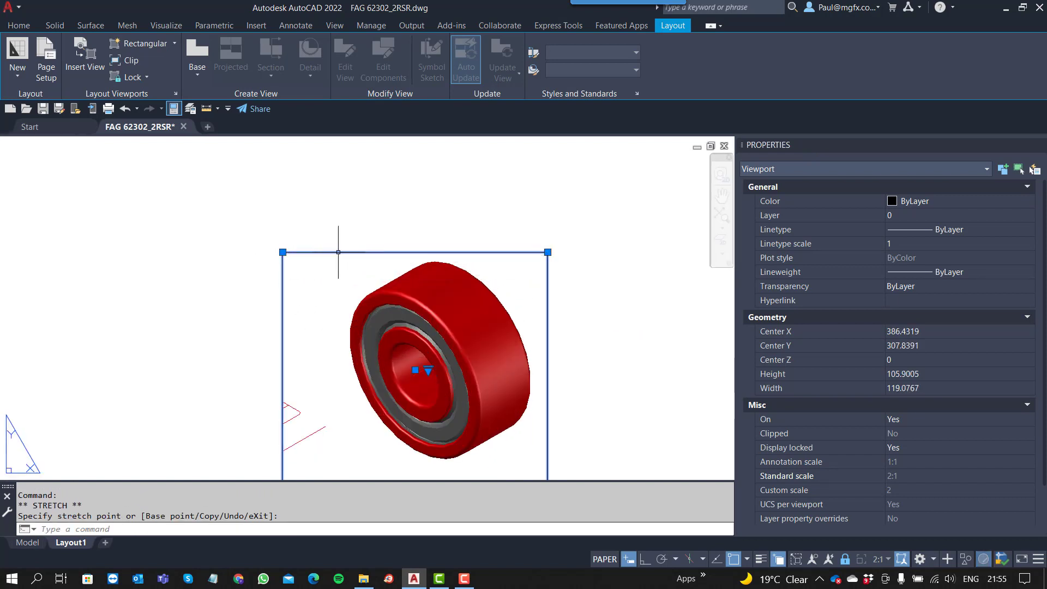
Step: Pull the viewport's lower-left corner in around the bearing to about 94 by 96 mm and deselect it
scroll(342, 245, down, 3)
scroll(336, 381, up, 3)
click(317, 384)
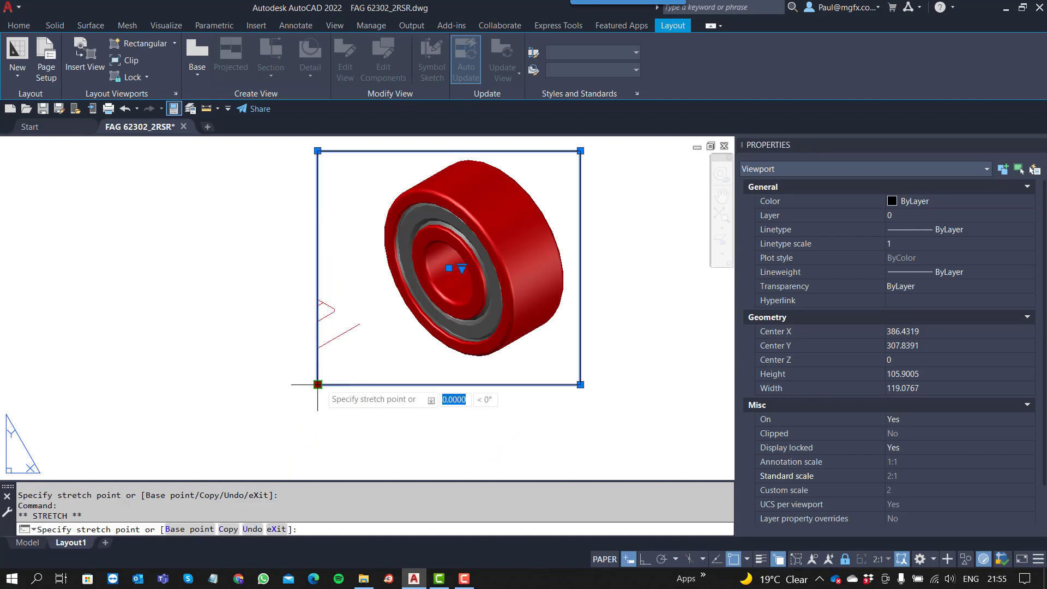
scroll(371, 365, up, 2)
scroll(370, 373, down, 2)
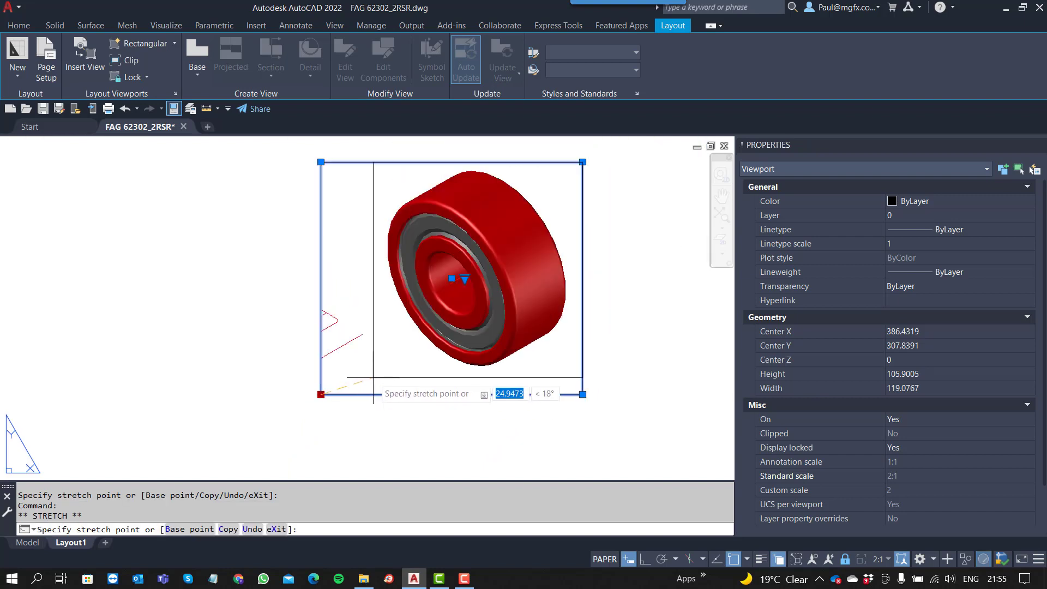
key(Escape)
scroll(404, 381, down, 3)
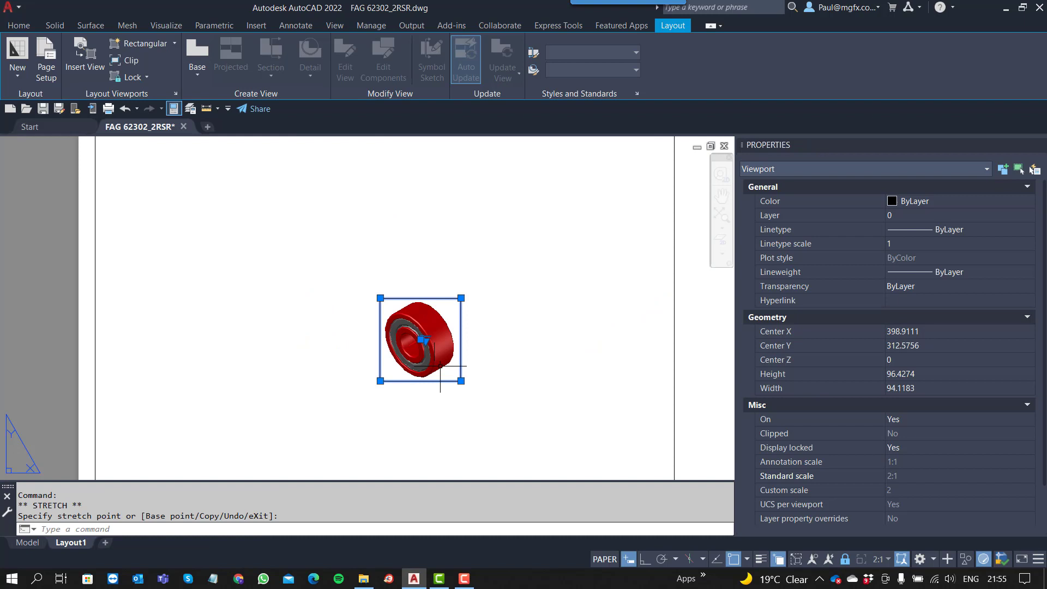
key(Escape)
scroll(403, 432, up, 3)
mouse_move(403, 433)
middle_down()
mouse_move(427, 385)
mouse_move(416, 425)
middle_up()
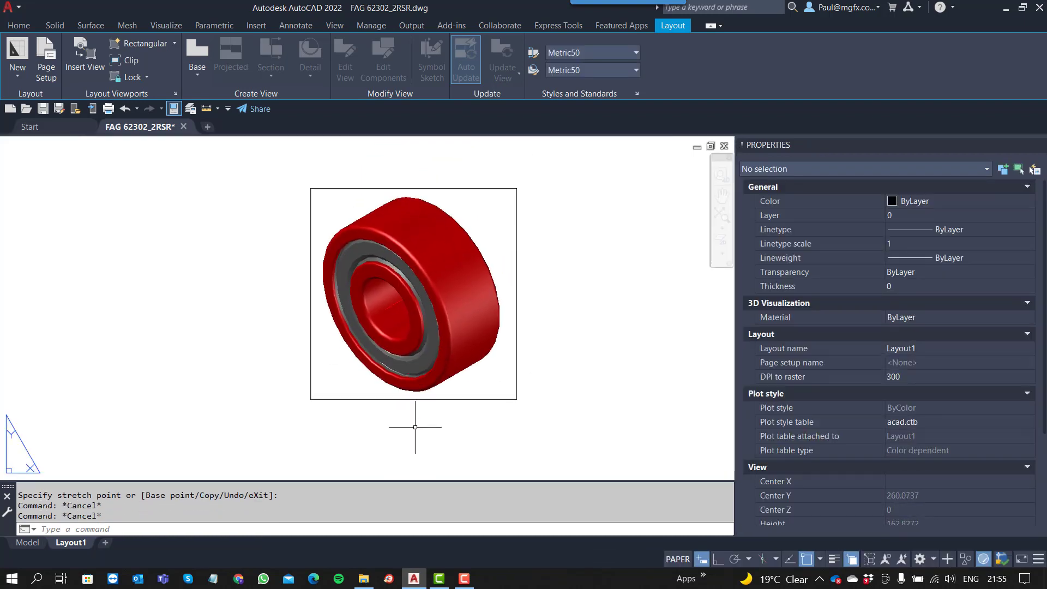
Step: Activate the bearing viewport, change its visual style to Hidden, and return to paper space
click(357, 207)
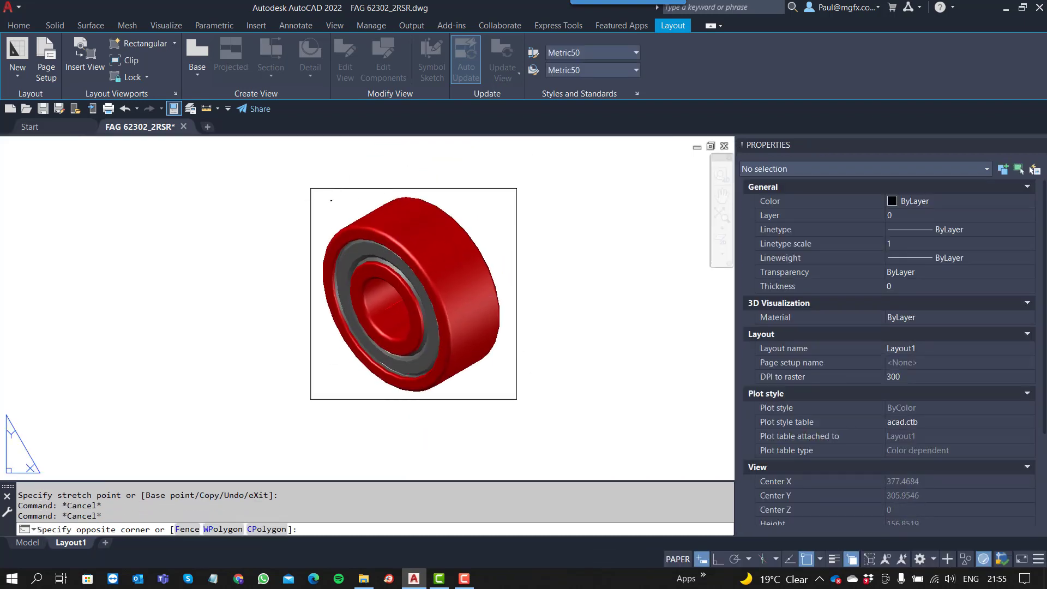
double_click(362, 217)
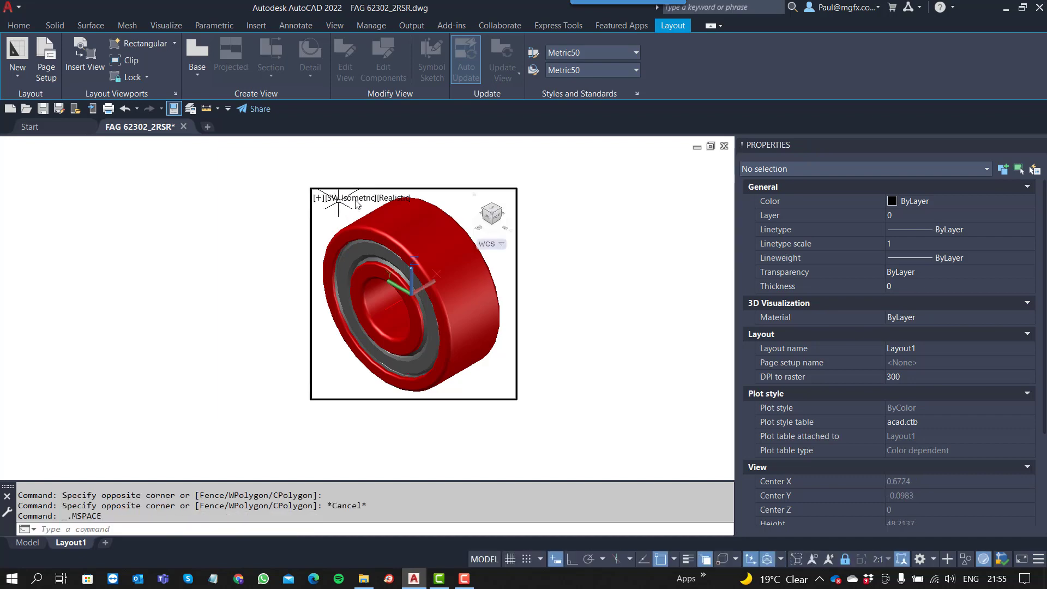
click(390, 200)
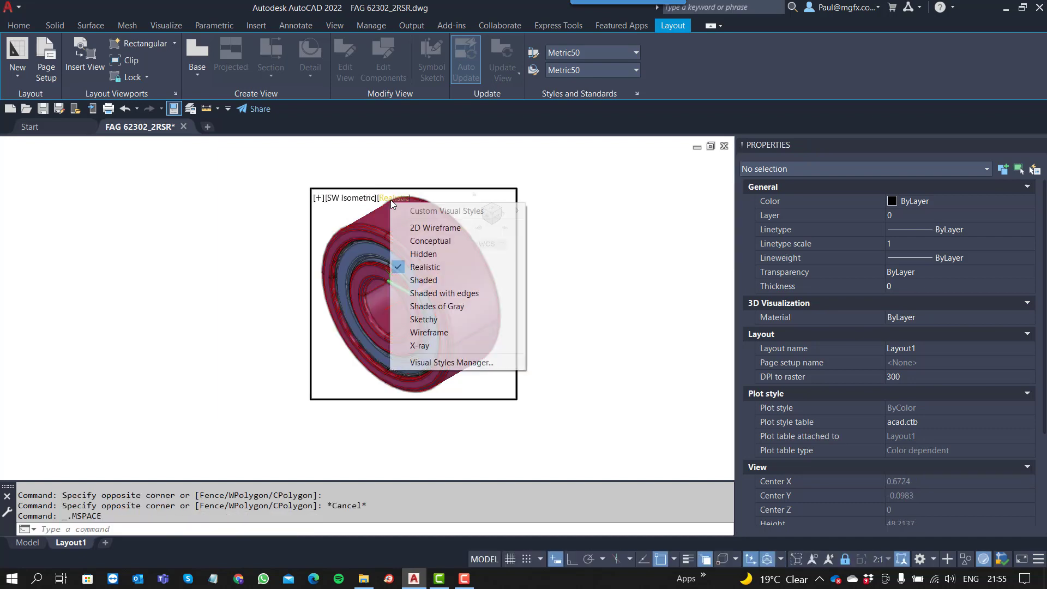
click(430, 254)
double_click(591, 336)
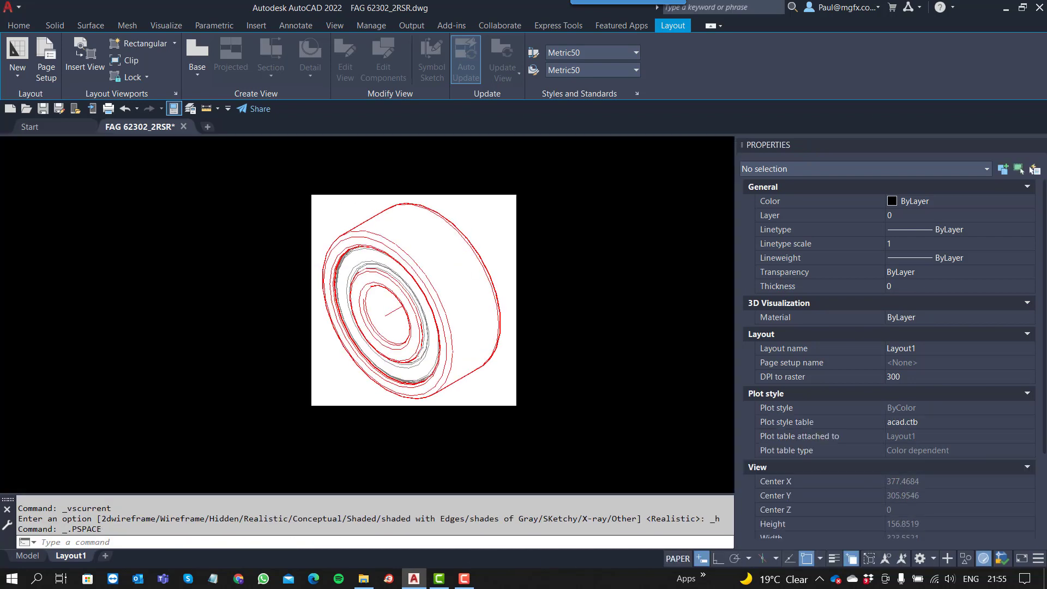
Step: Reactivate the bearing viewport, try the Wireframe visual style, and set the visual style to Shaded
double_click(346, 219)
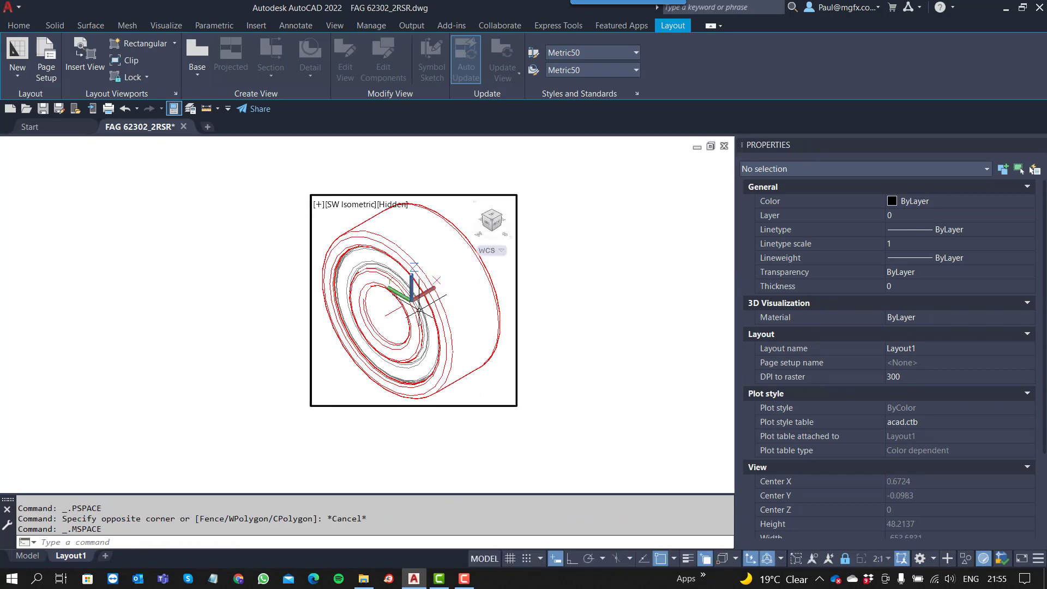
click(392, 203)
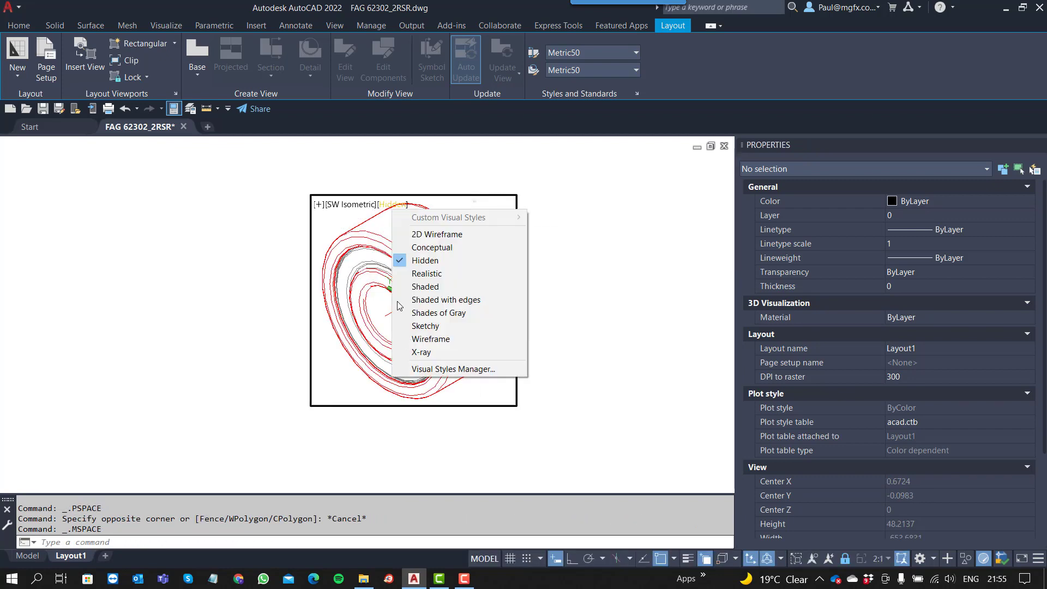
click(440, 339)
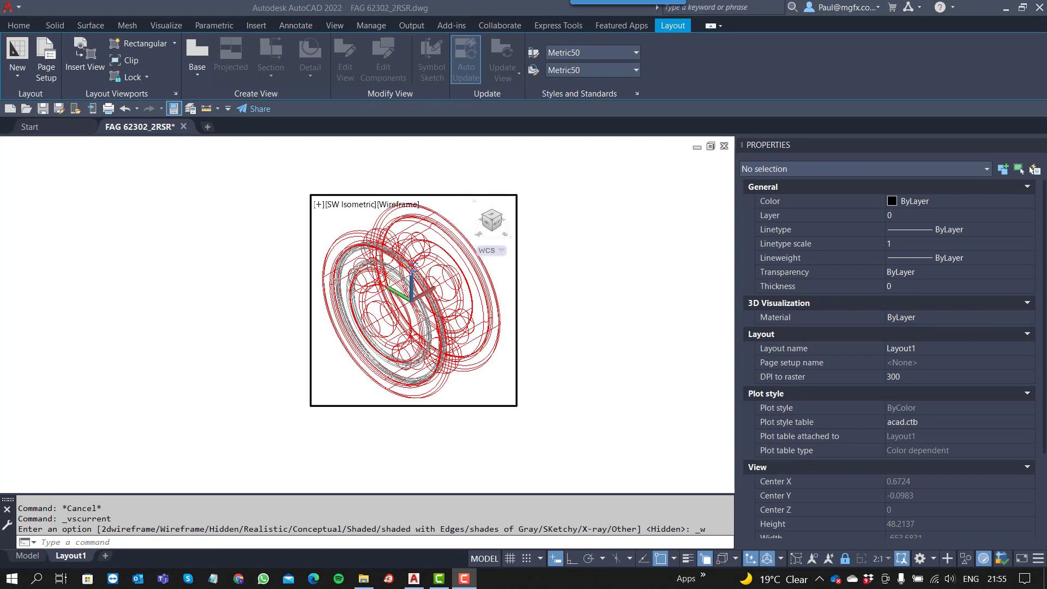
click(400, 205)
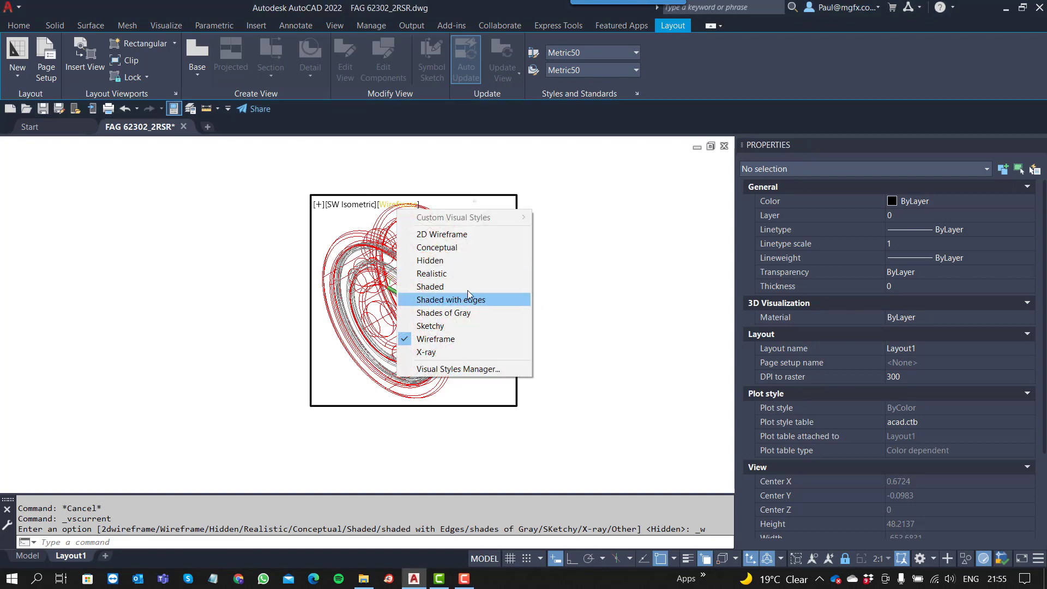
click(435, 287)
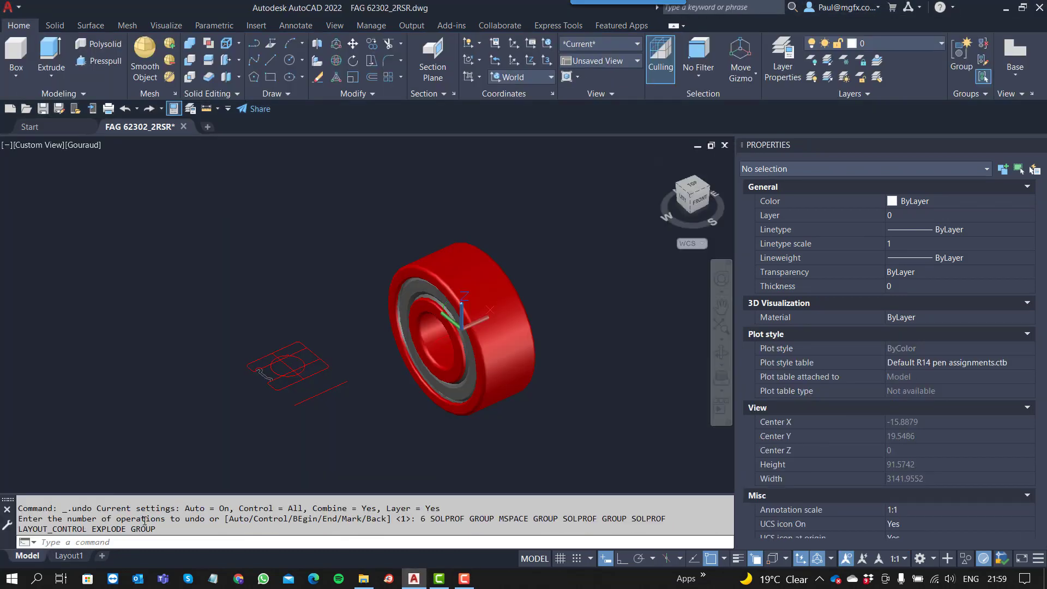
Step: Delete the bearing viewport from Layout1
click(68, 555)
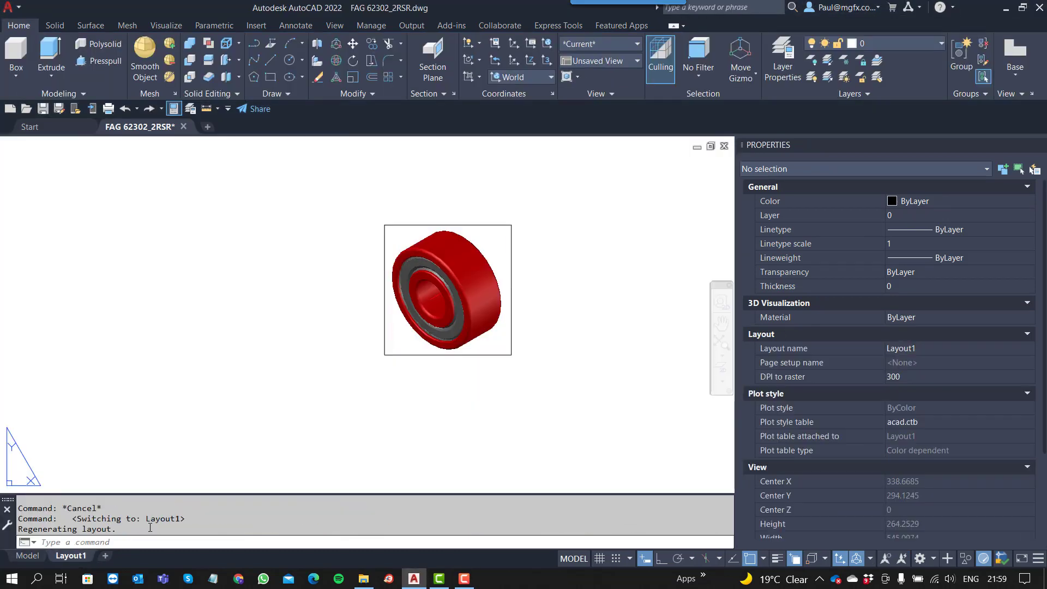
click(511, 377)
click(493, 349)
key(Delete)
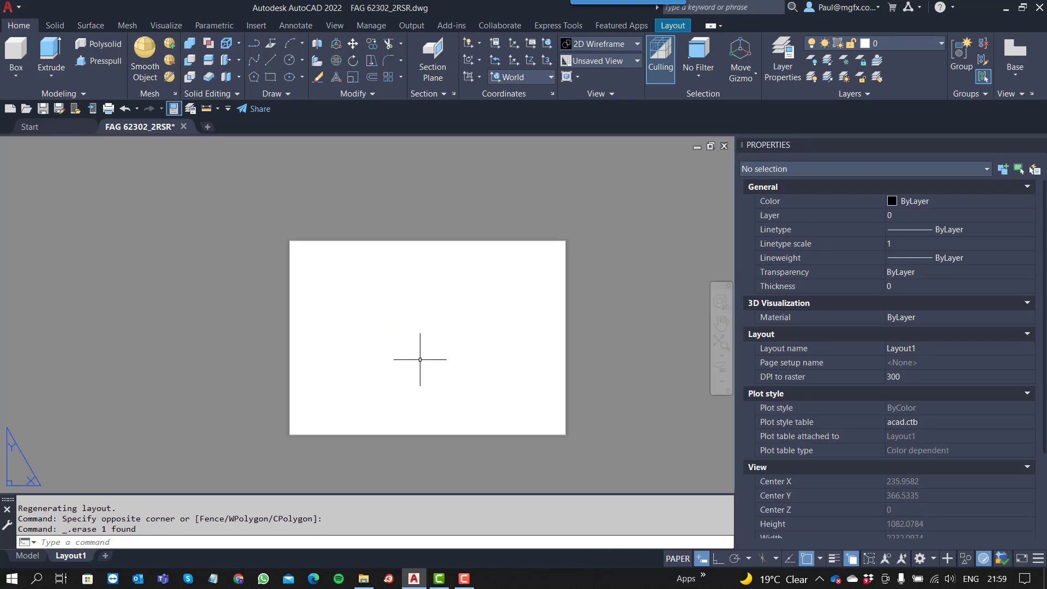
Step: Start a new viewport configuration for Layout1 with the 3D setup and the Four: Equal arrangement
scroll(420, 359, down, 3)
scroll(343, 292, up, 3)
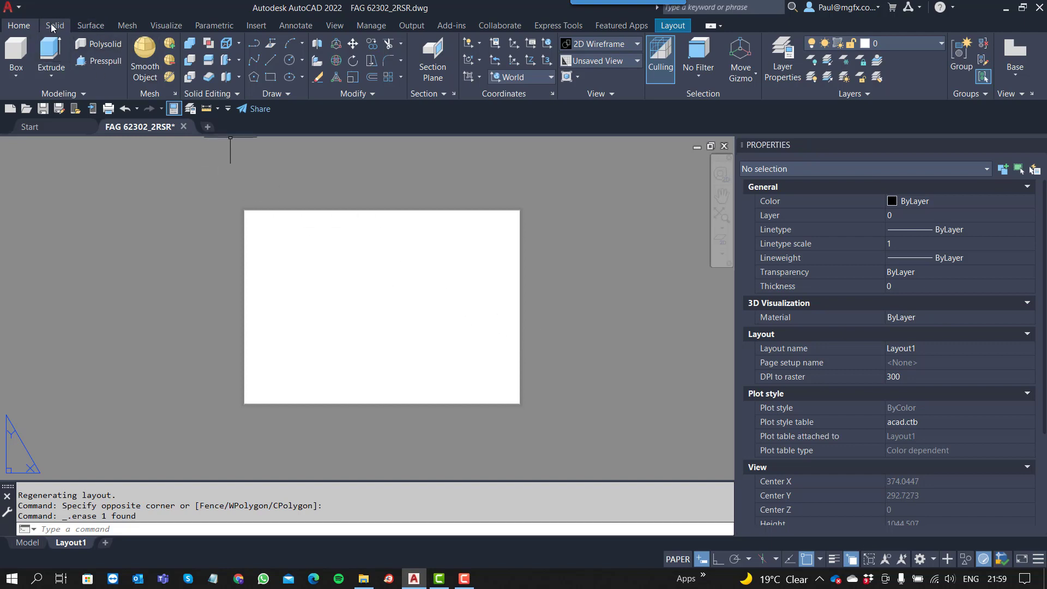
click(672, 25)
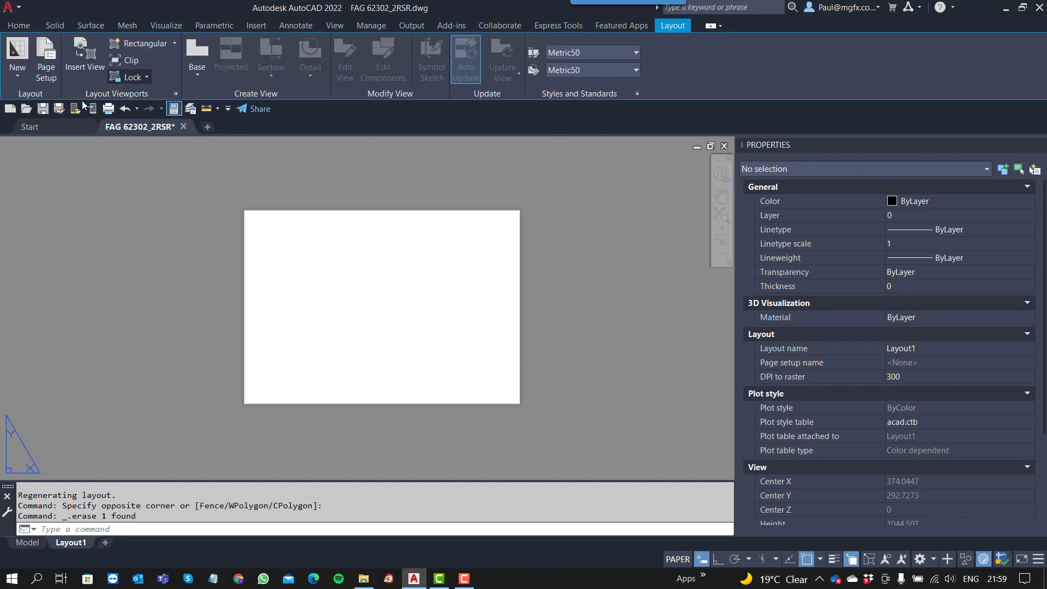
click(175, 94)
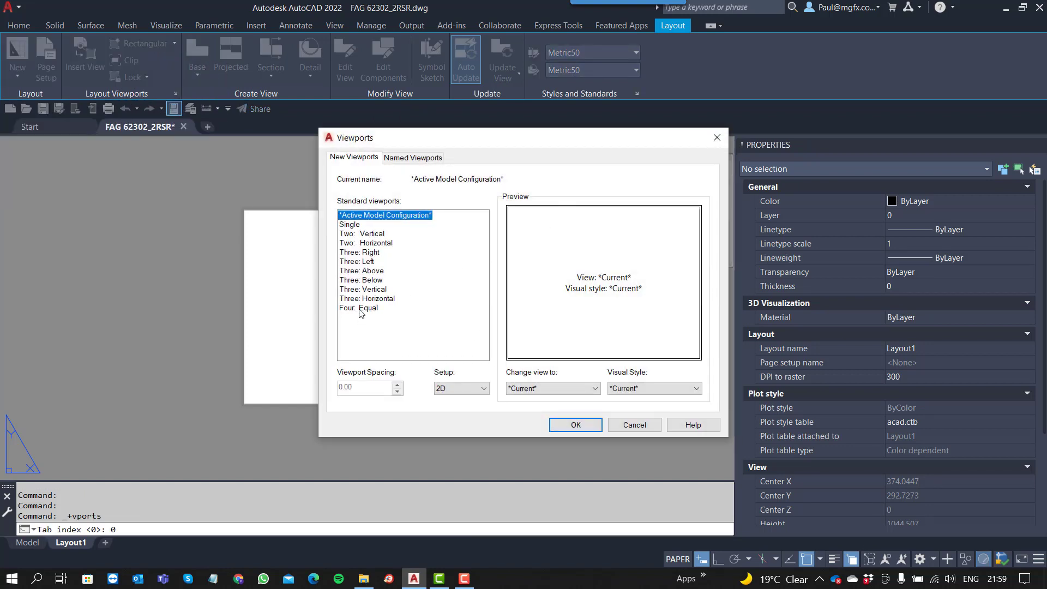
click(467, 389)
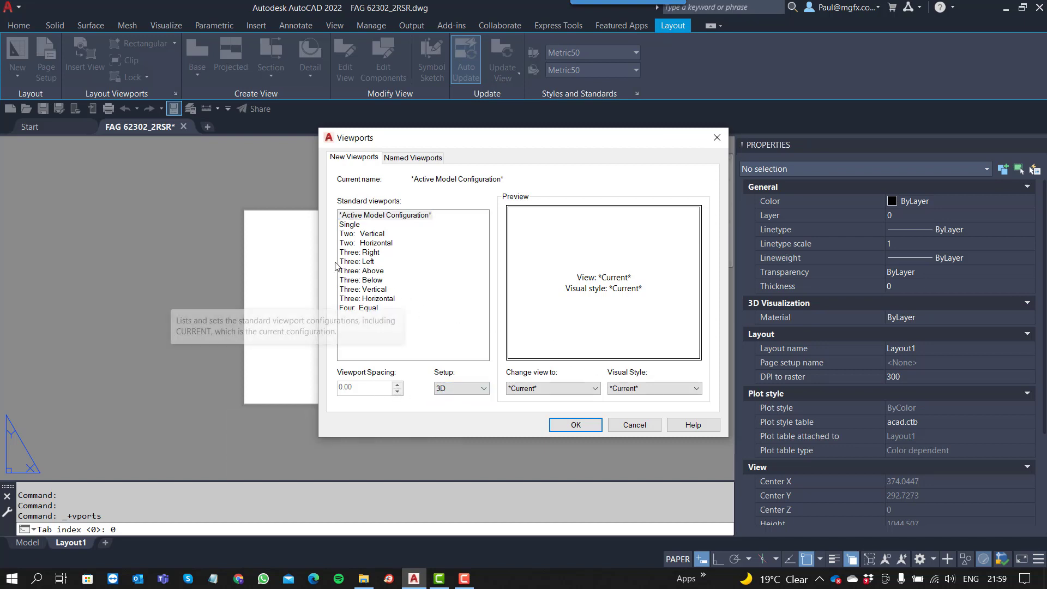
click(360, 308)
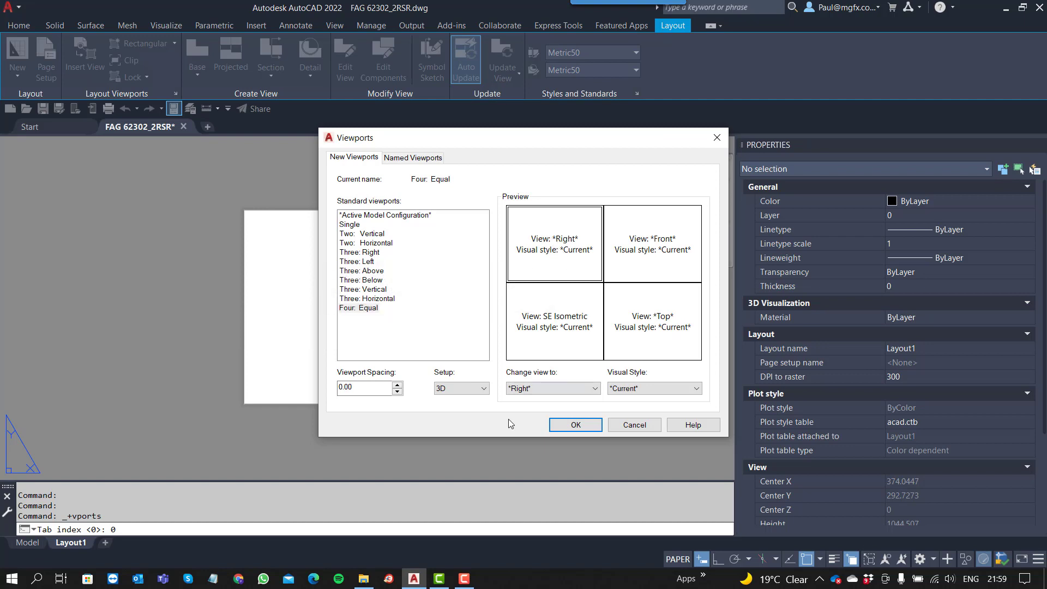
Step: Assign the SW Isometric view and the Shaded visual style to the upper-left viewport of the configuration
click(535, 388)
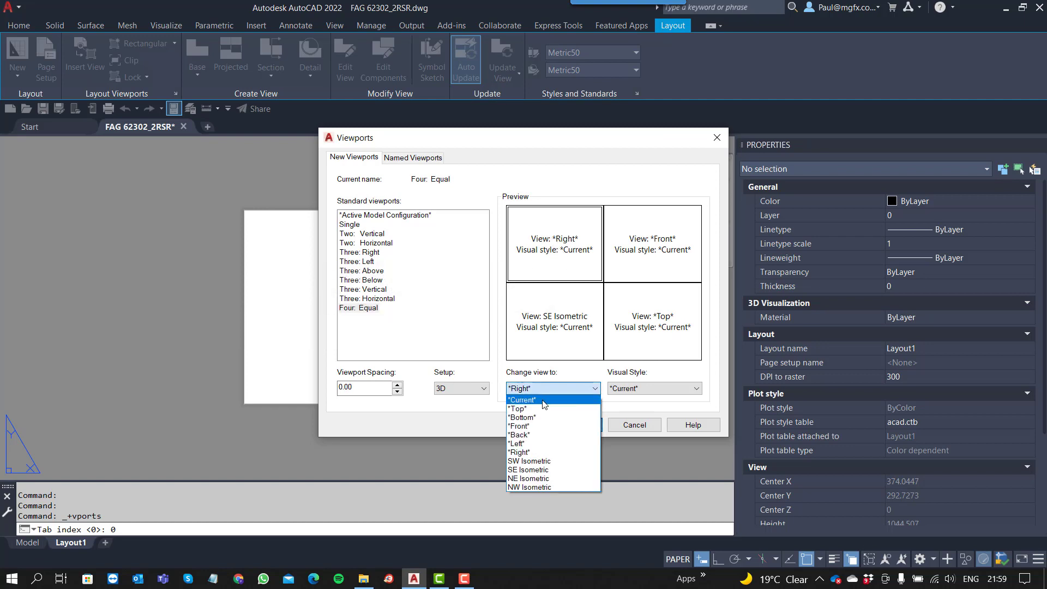
click(537, 461)
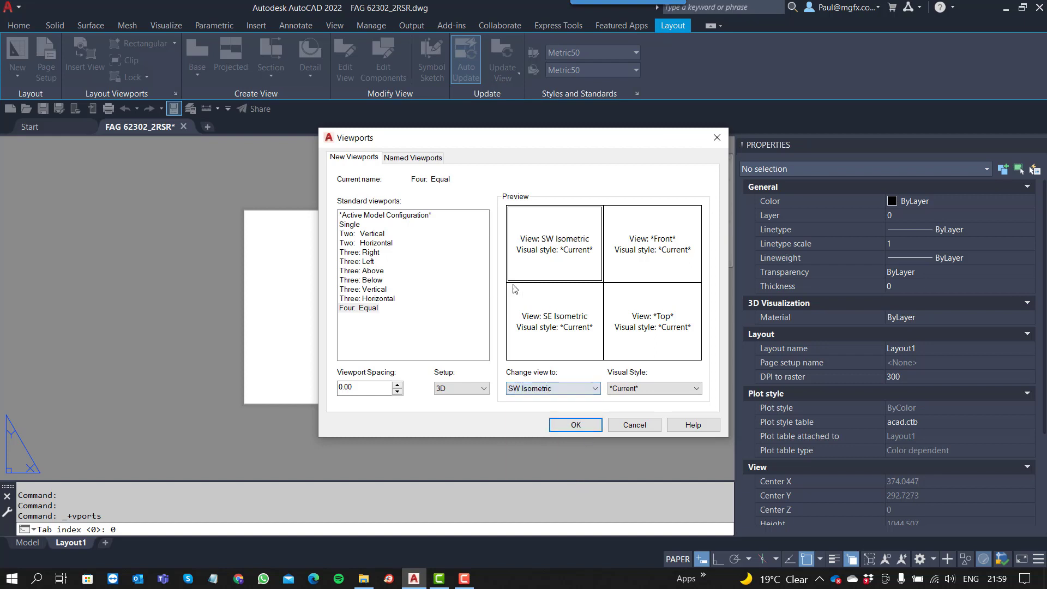
click(639, 388)
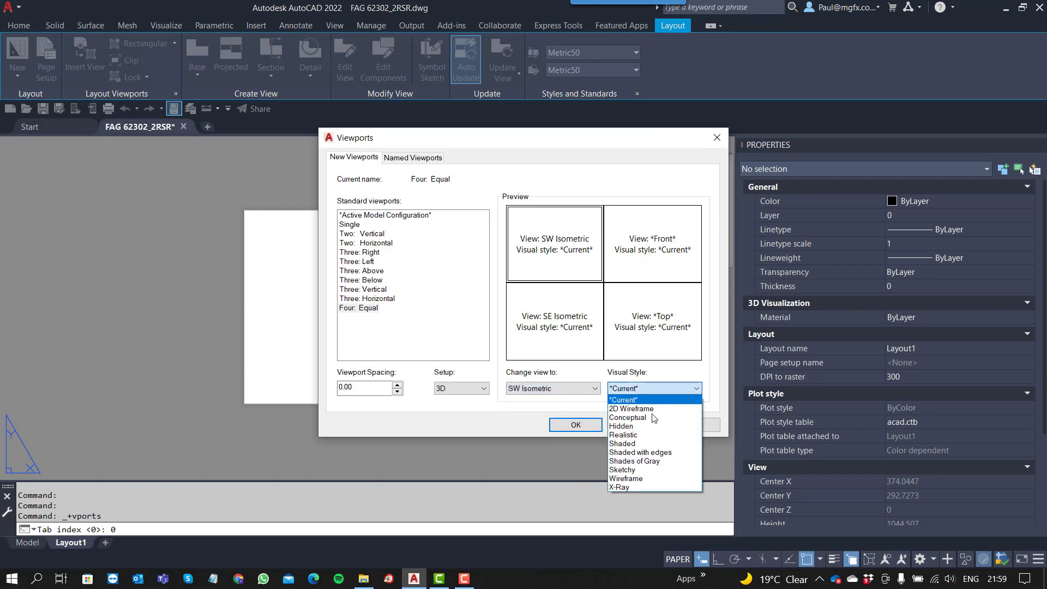
click(633, 446)
Step: Assign the NE Isometric view and the Hidden visual style to the upper-right viewport of the configuration
click(650, 256)
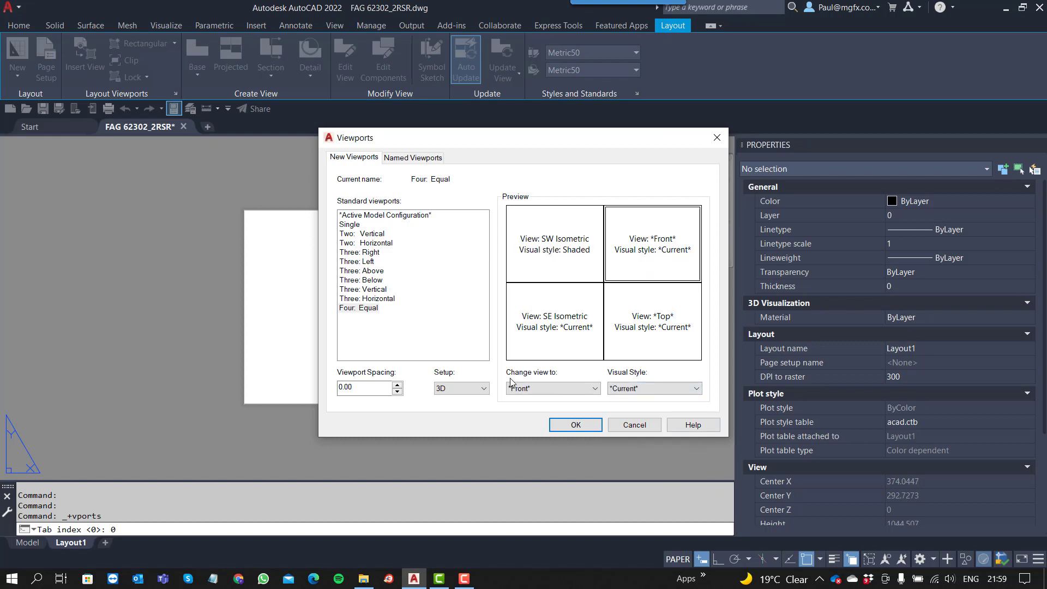
click(550, 391)
click(539, 472)
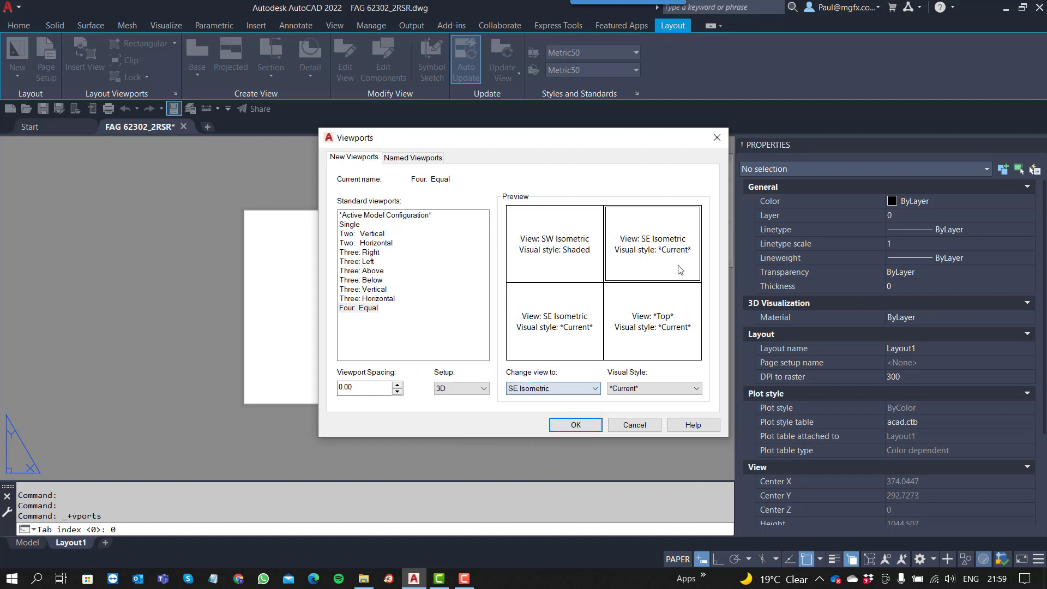
click(635, 393)
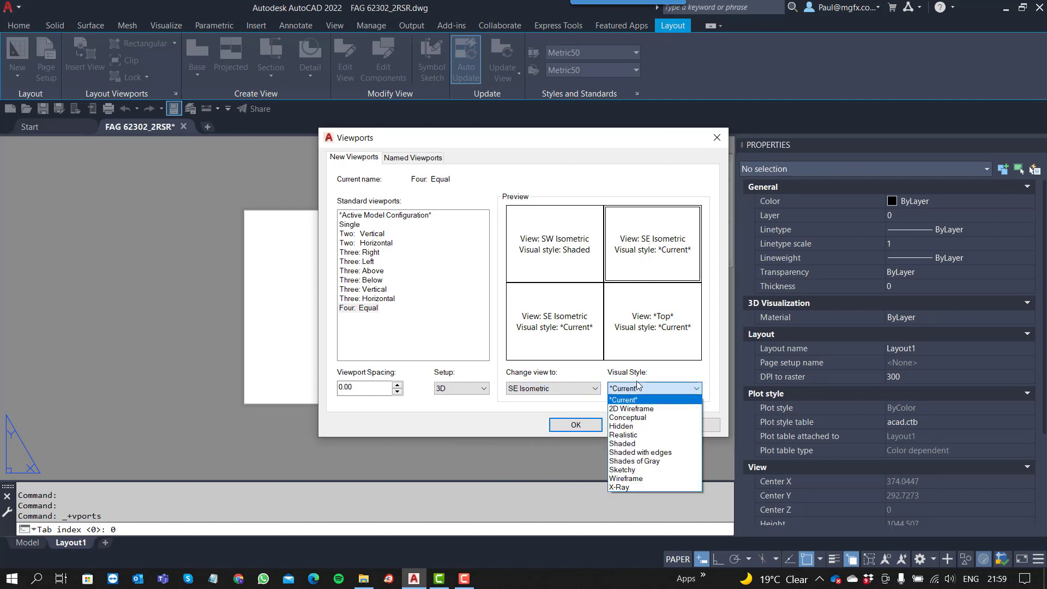
click(623, 425)
click(535, 390)
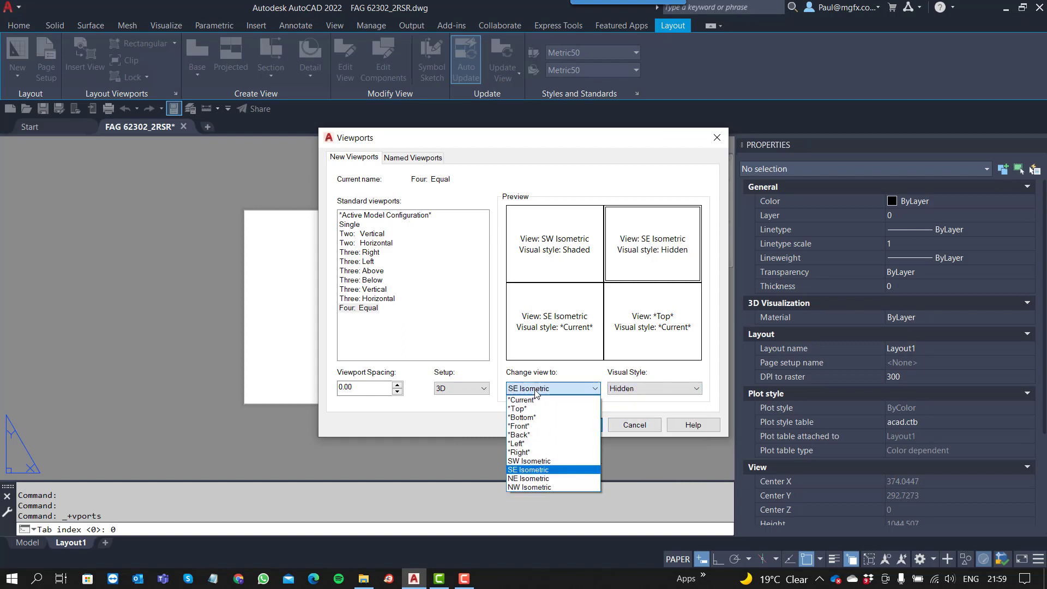
click(534, 479)
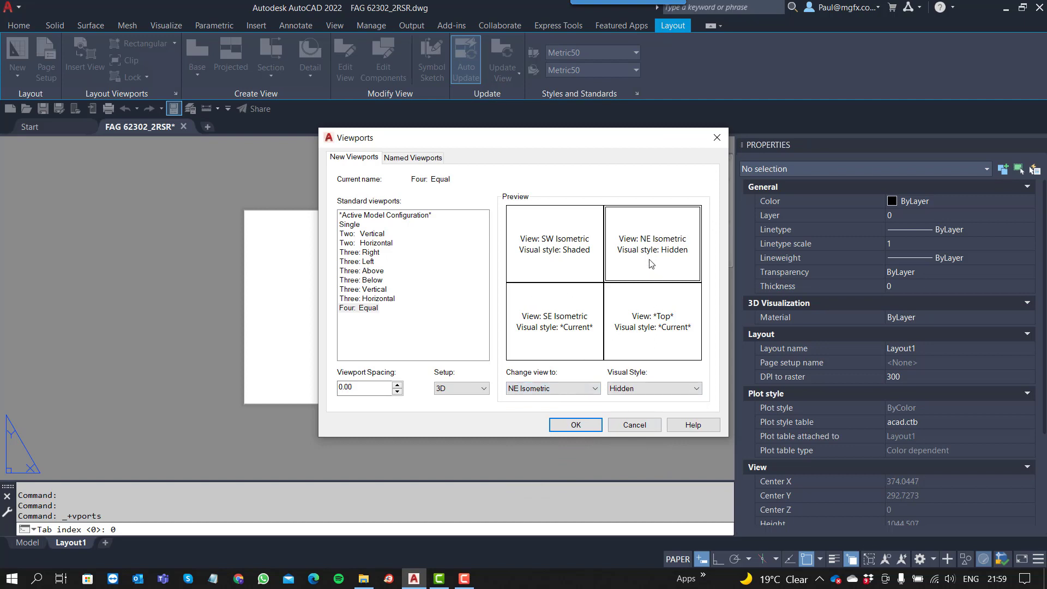
Step: Change the upper-right viewport to SE Isometric and assign NE Isometric with the X-Ray visual style to the lower-left viewport
click(540, 388)
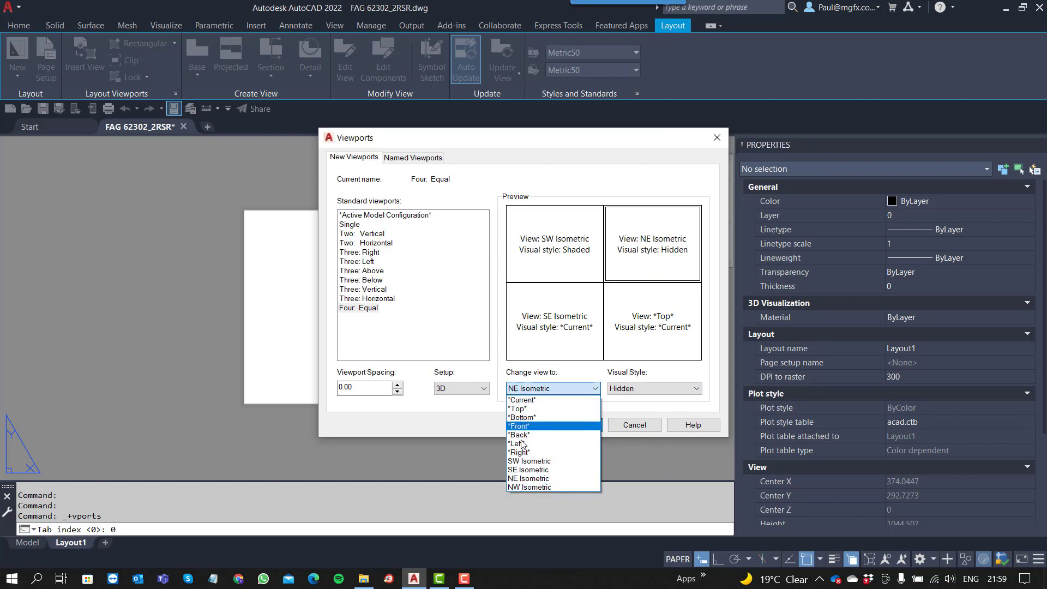
click(528, 471)
click(568, 313)
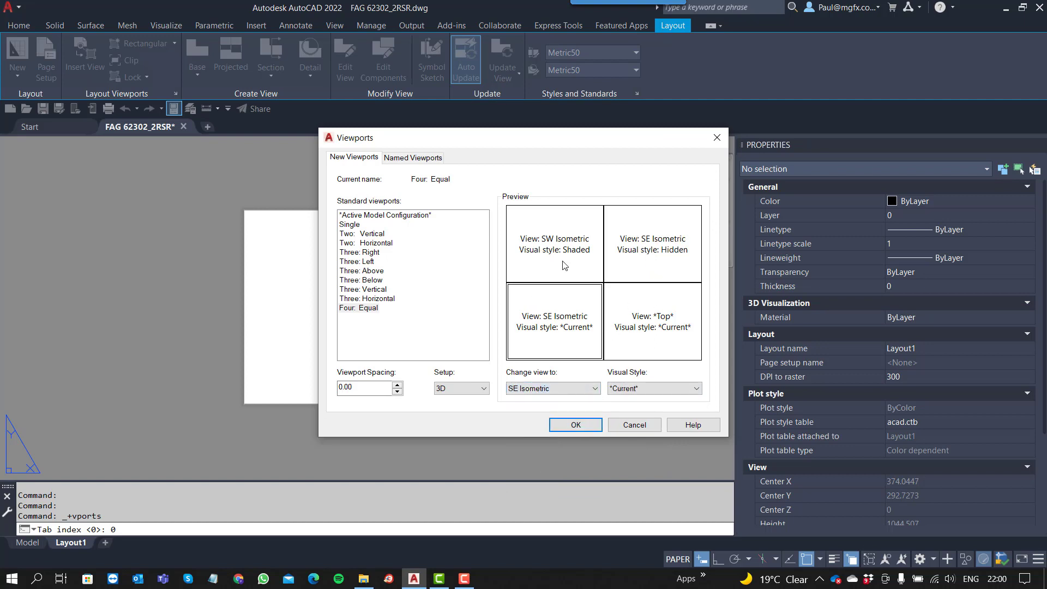
click(537, 386)
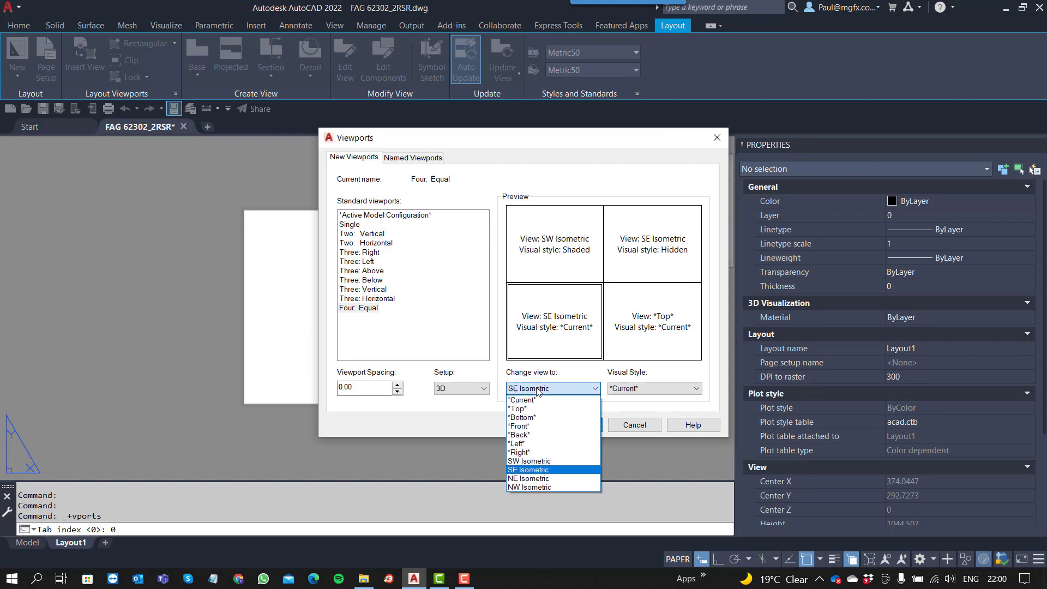
click(564, 478)
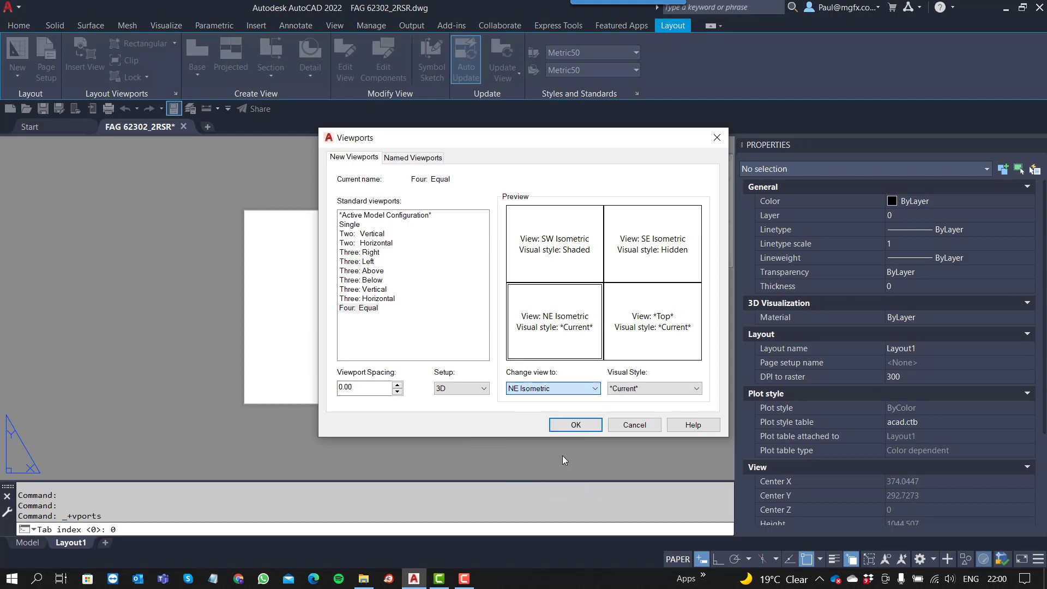
click(641, 385)
click(629, 486)
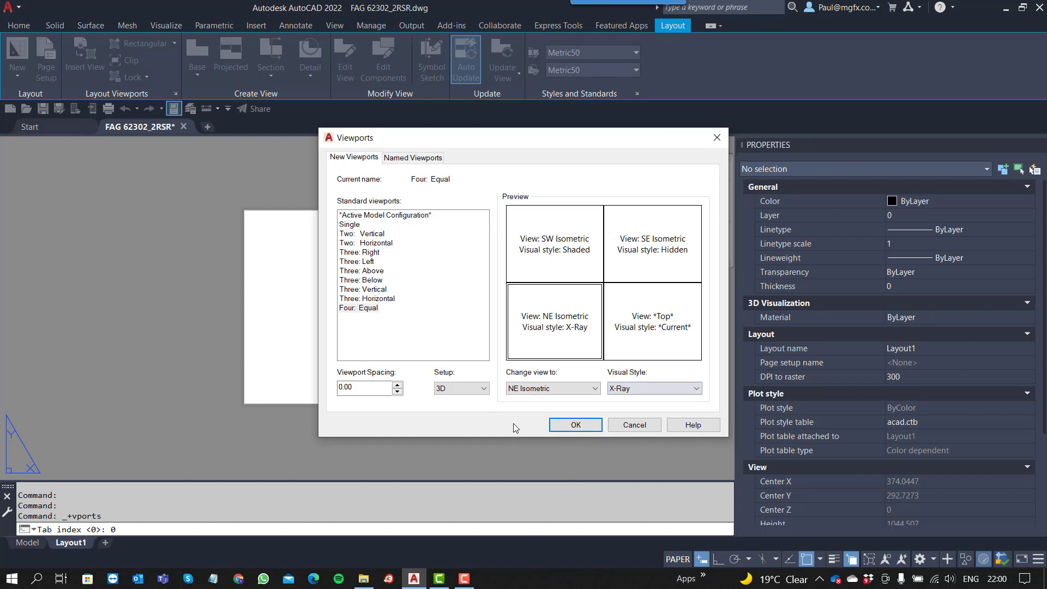
Step: Assign the NW Isometric view and the Wireframe visual style to the lower-right viewport of the configuration
click(641, 325)
click(540, 389)
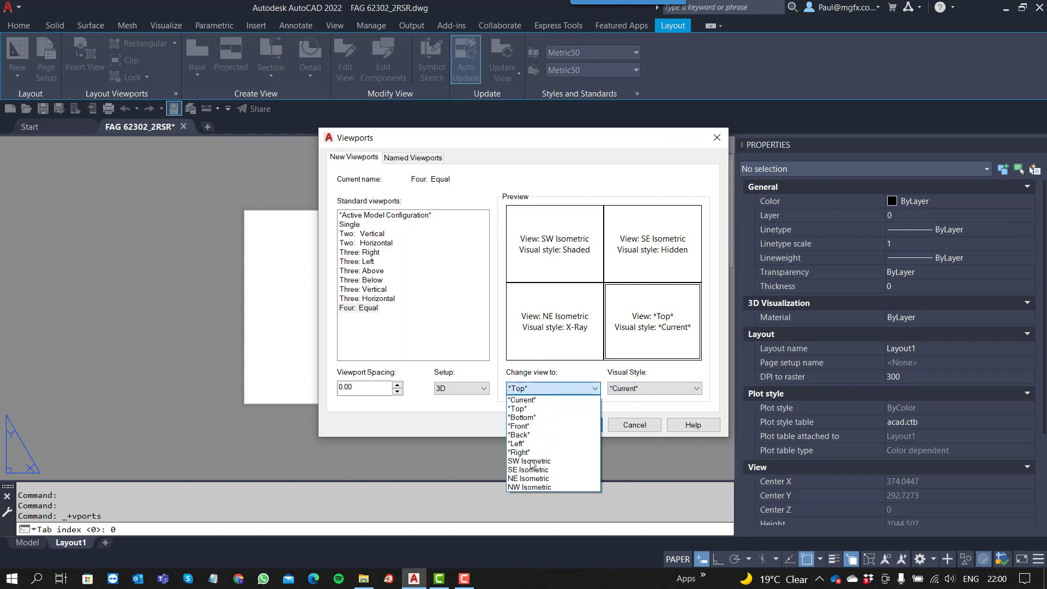
click(538, 488)
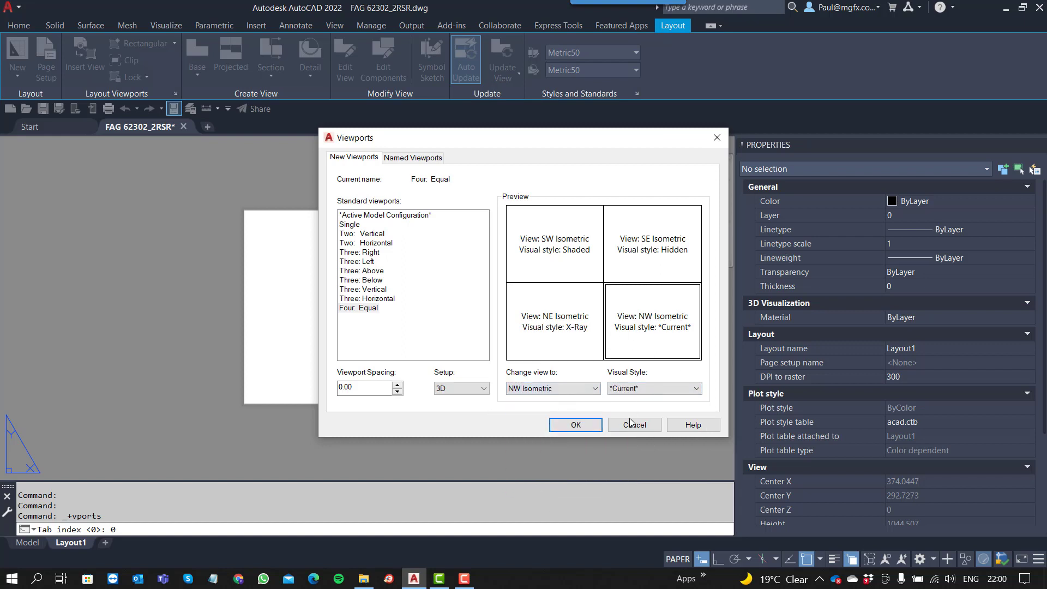
click(635, 388)
click(635, 484)
Step: Accept the configuration and place the four viewports around the middle of the sheet, each about 265 wide and 203 high
click(576, 425)
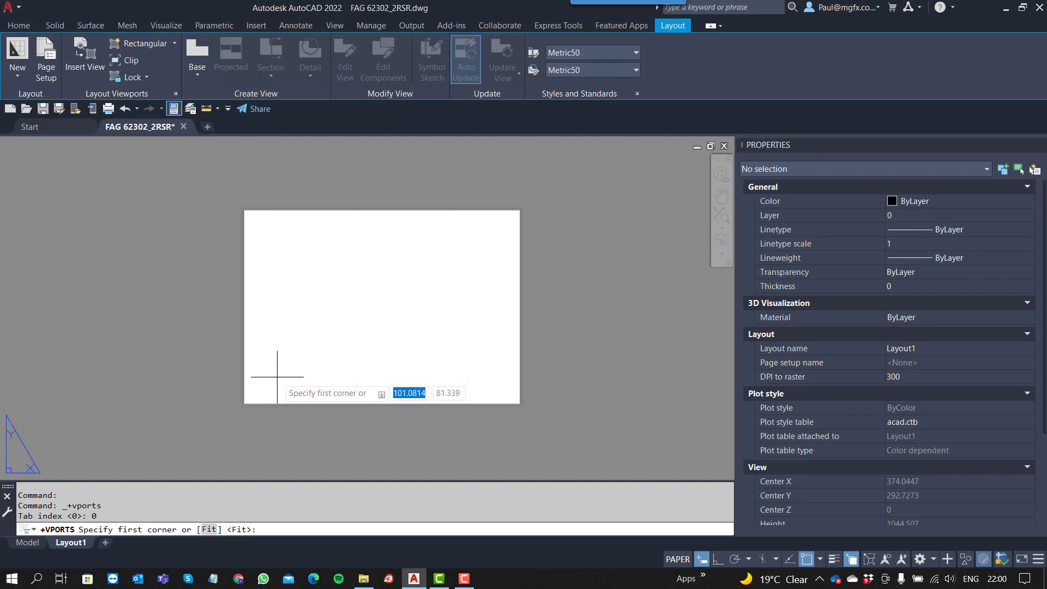
click(293, 370)
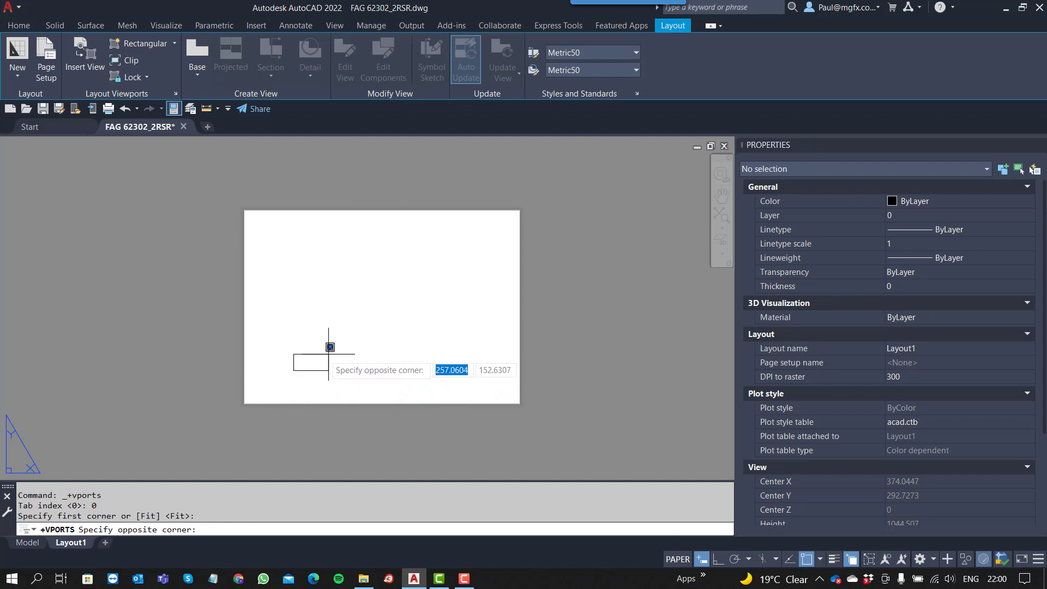
click(467, 236)
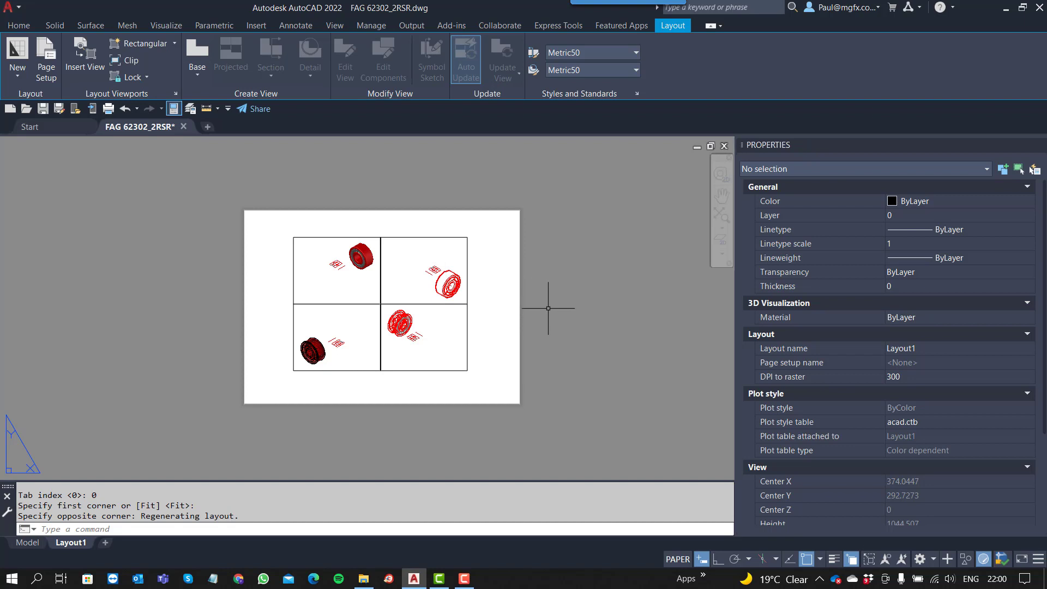
Step: Set the scale of the lower-right viewport to 2:1
scroll(413, 314, up, 2)
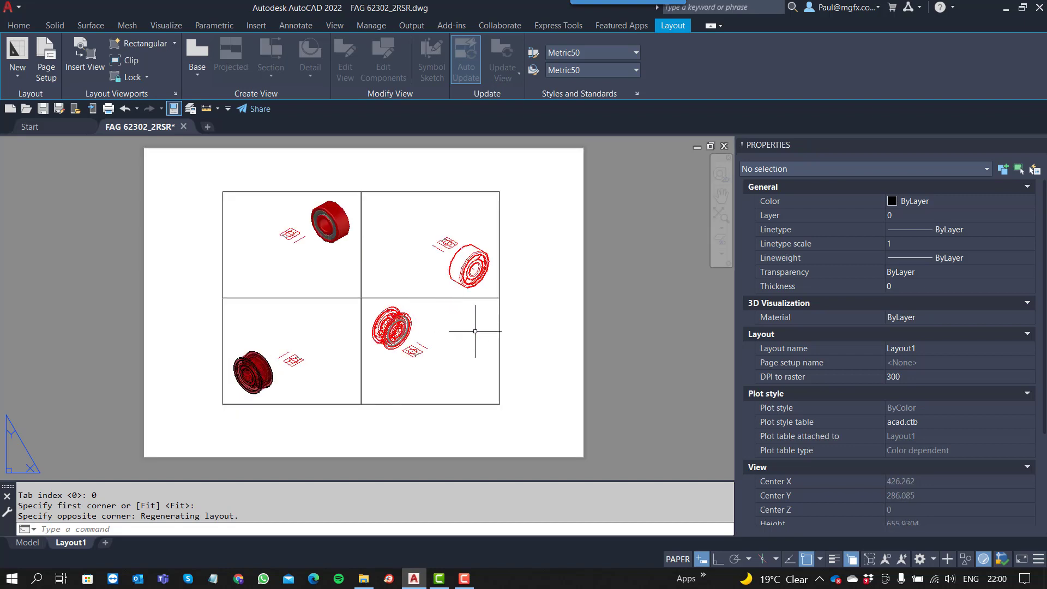
click(500, 313)
click(443, 350)
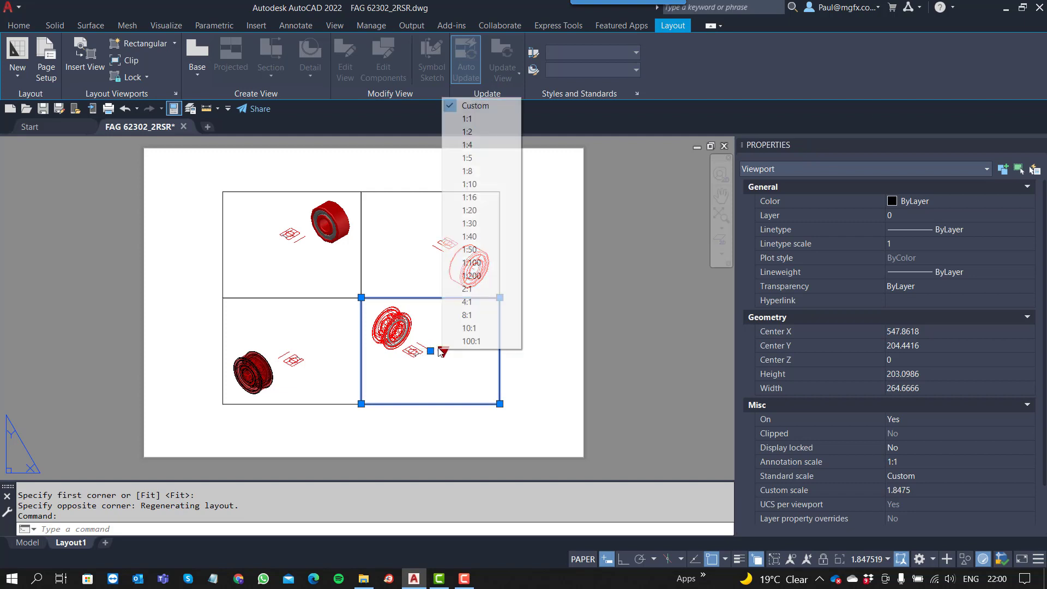
click(467, 288)
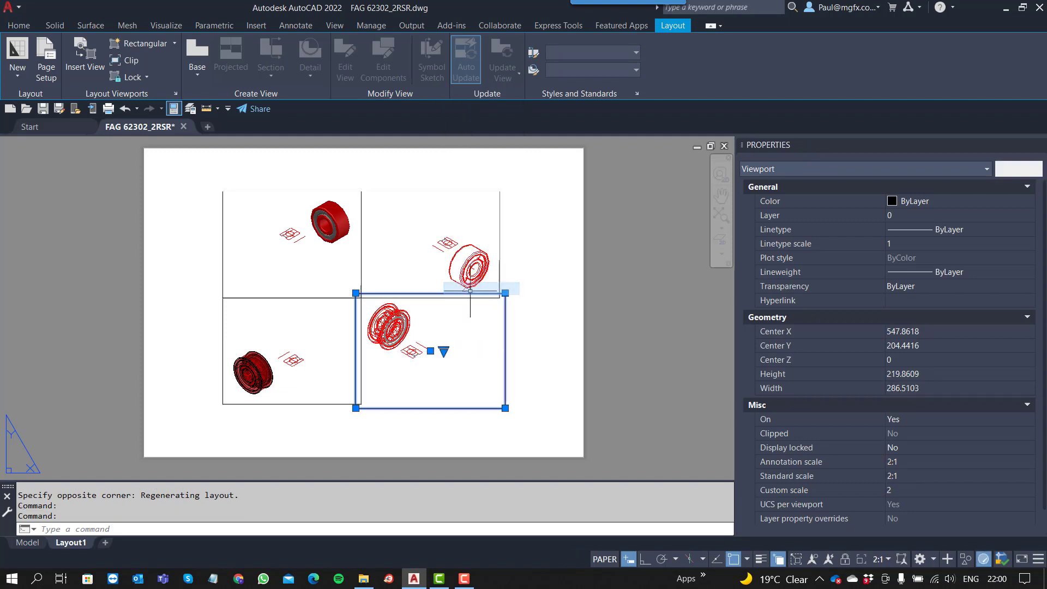
Step: Move the lower-right viewport so its upper-left corner meets the common corner of the other three viewports
scroll(422, 334, up, 4)
right_click(420, 335)
key(Escape)
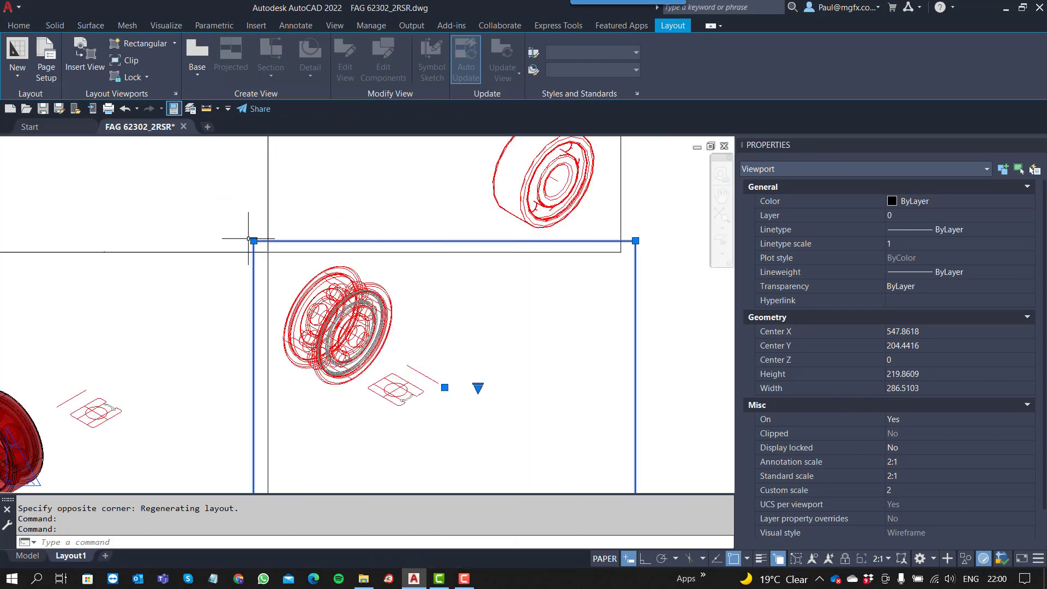
key(Escape)
text(m)
key(Return)
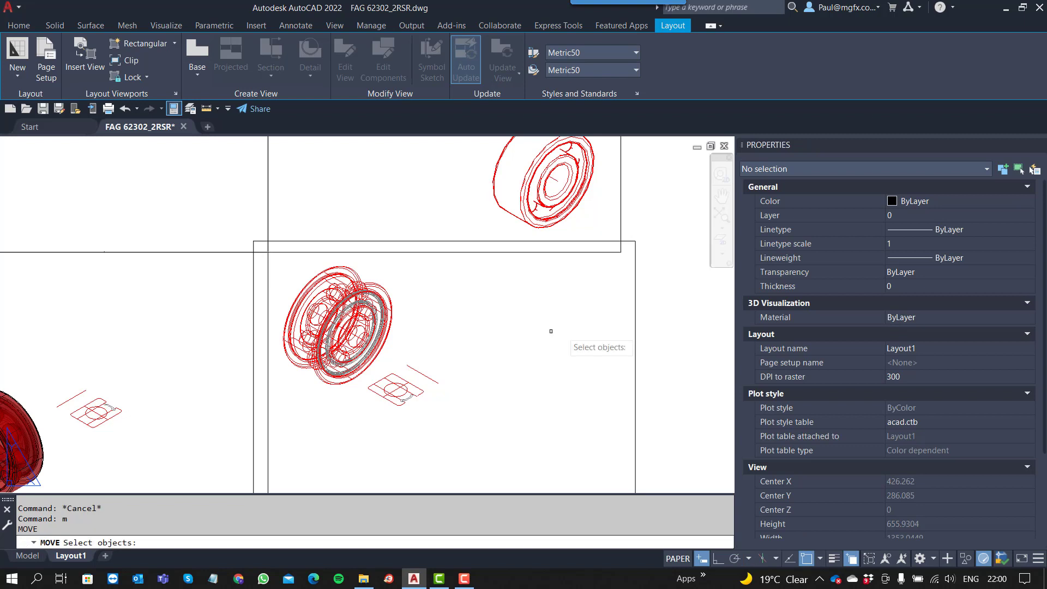
click(652, 393)
click(591, 346)
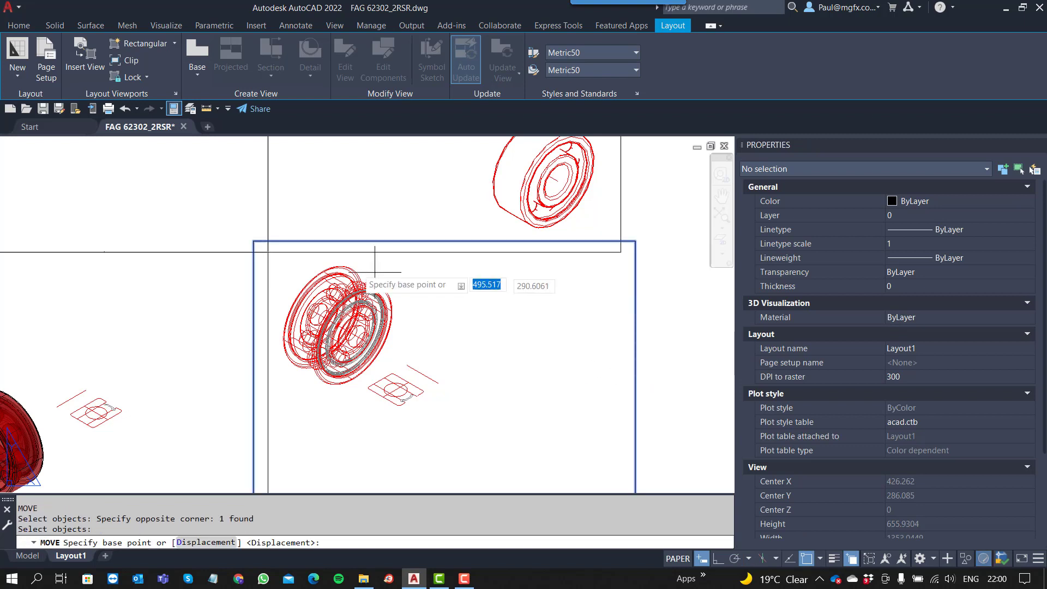
click(267, 240)
click(285, 264)
Step: Insert the recent block "temp" at the sheet's lower-left corner without redefining it, and close the Blocks palette
scroll(391, 335, down, 4)
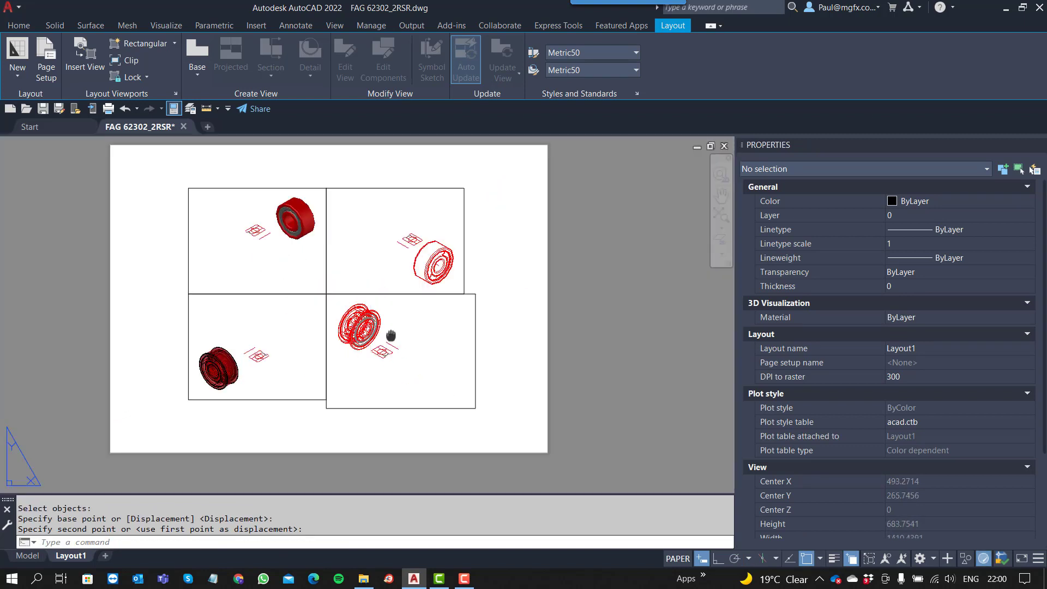
middle_drag(391, 334, 431, 331)
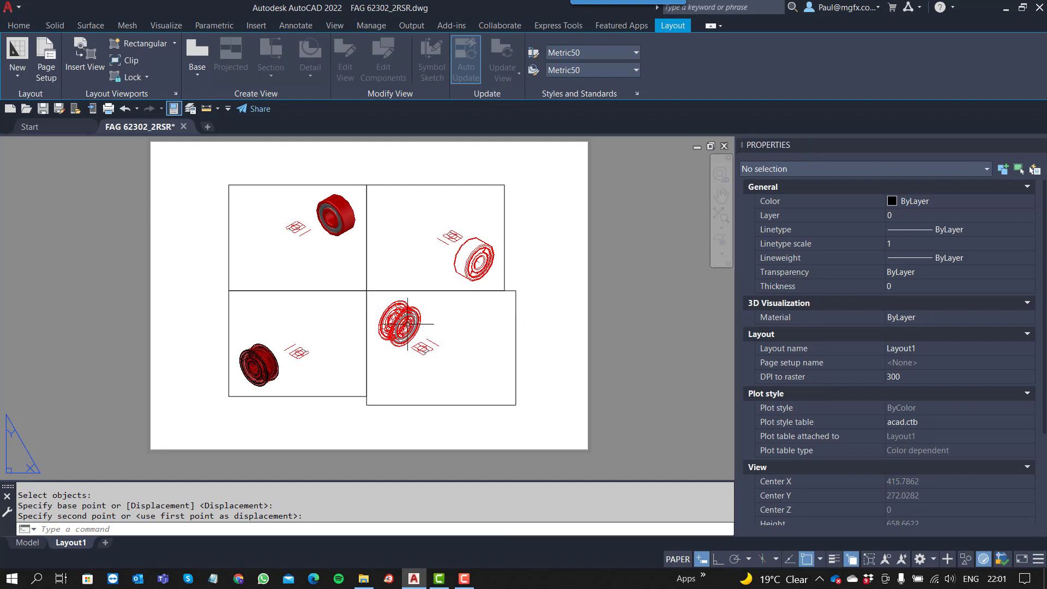
key(Return)
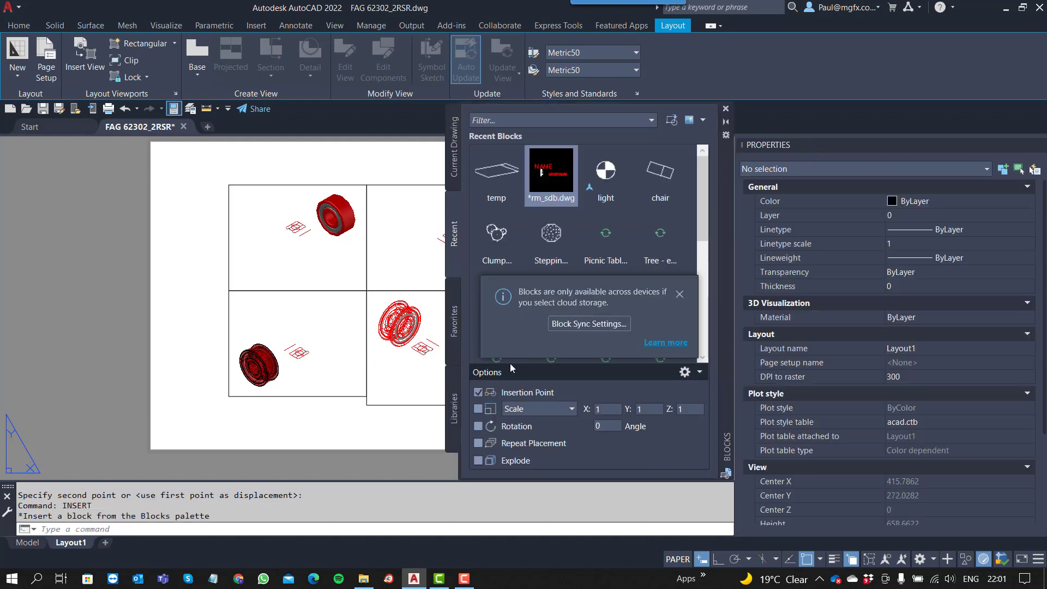
click(497, 175)
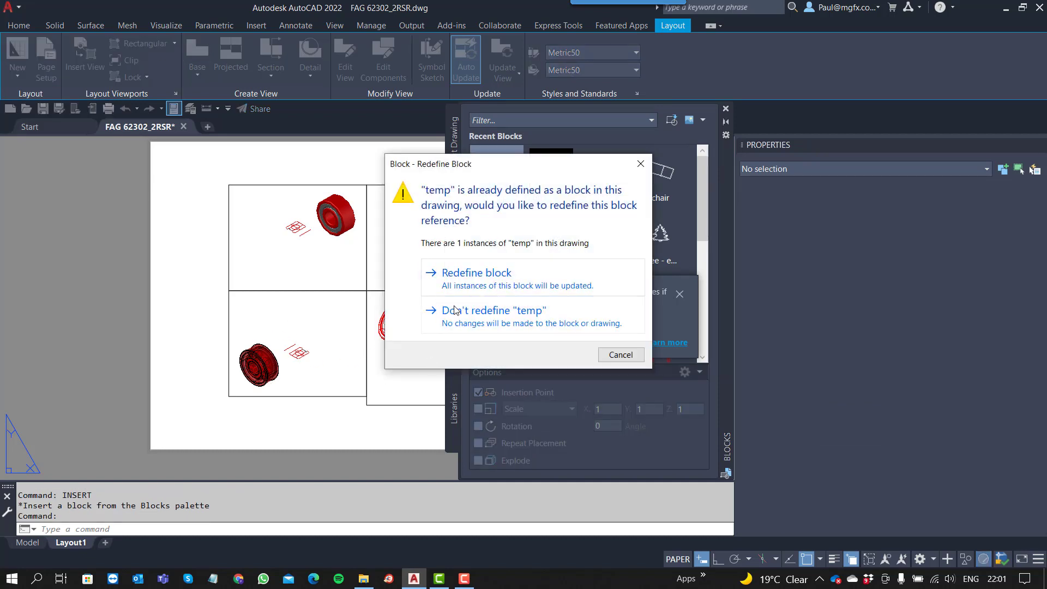
click(493, 311)
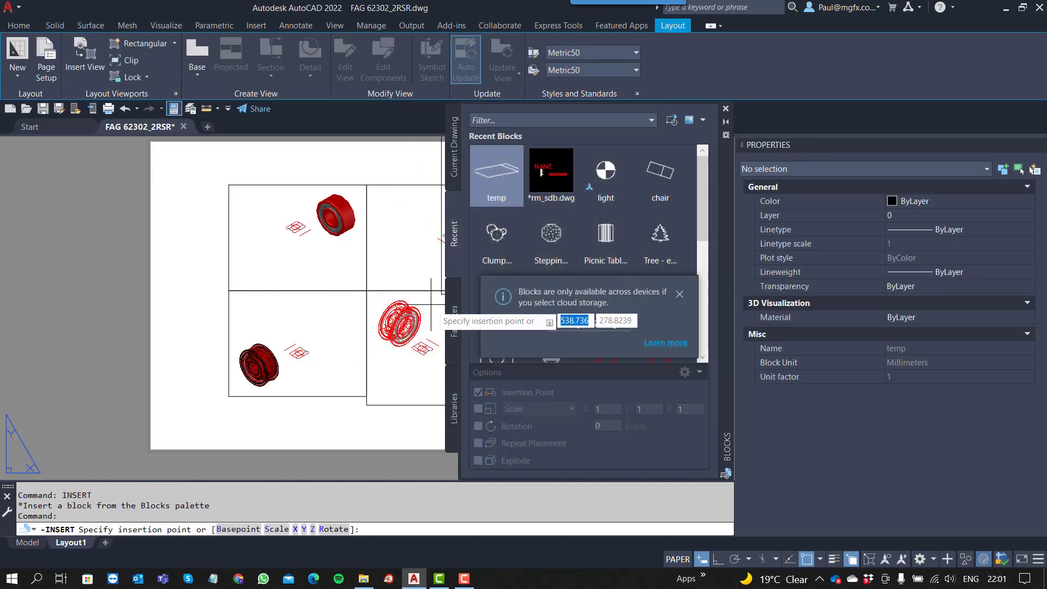
scroll(140, 442, down, 2)
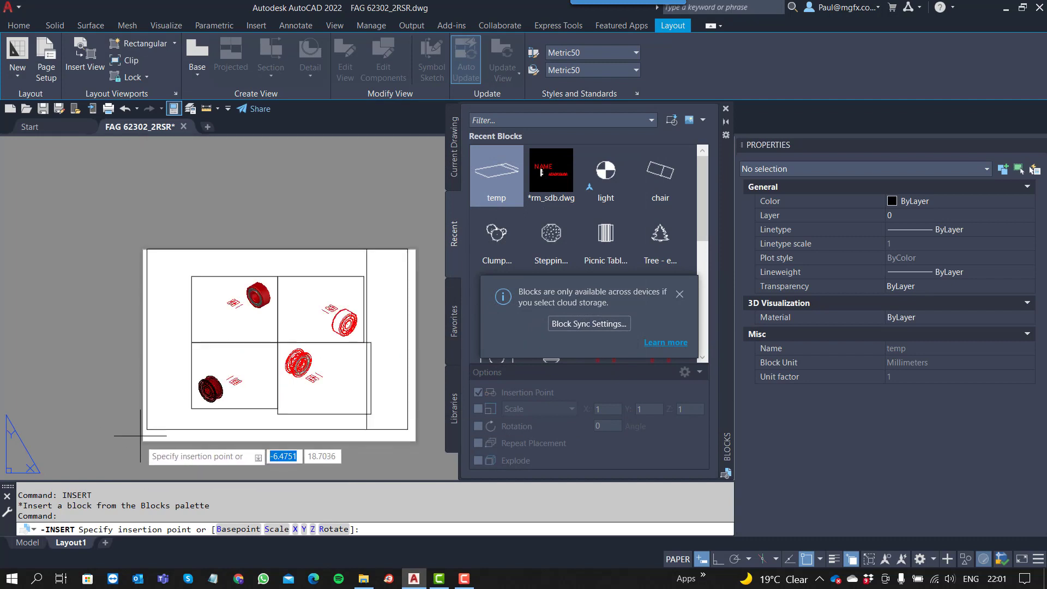
scroll(141, 438, up, 3)
scroll(144, 436, up, 5)
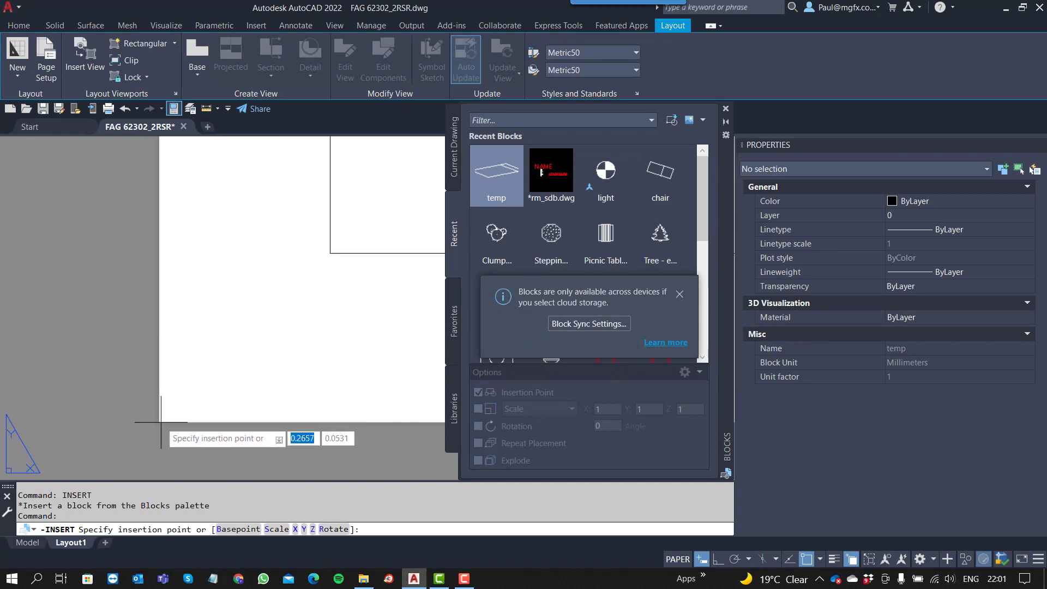
click(159, 423)
scroll(229, 382, down, 5)
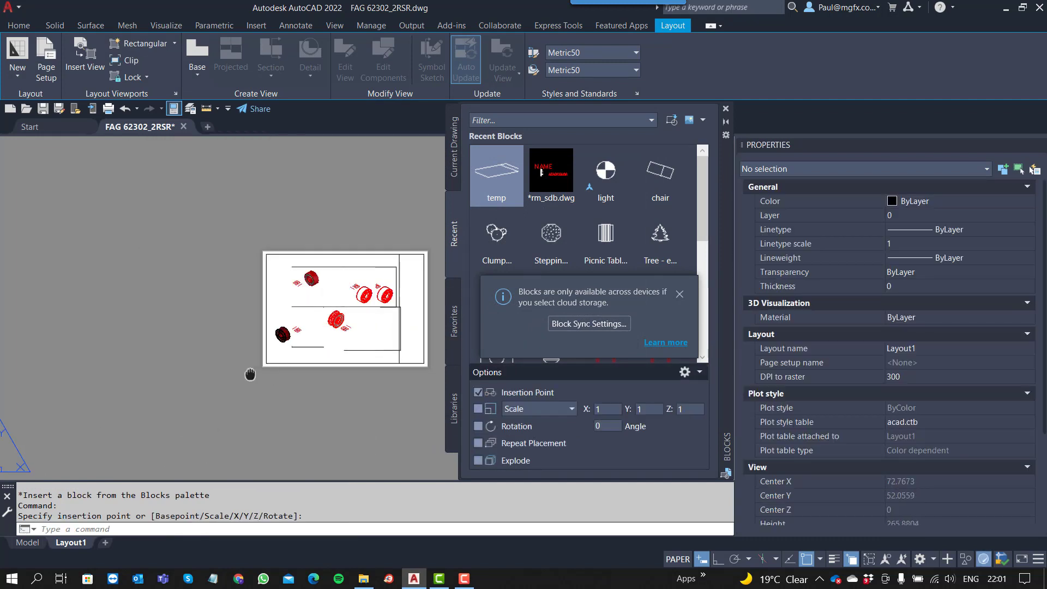
middle_drag(100, 334, 377, 369)
scroll(165, 360, up, 2)
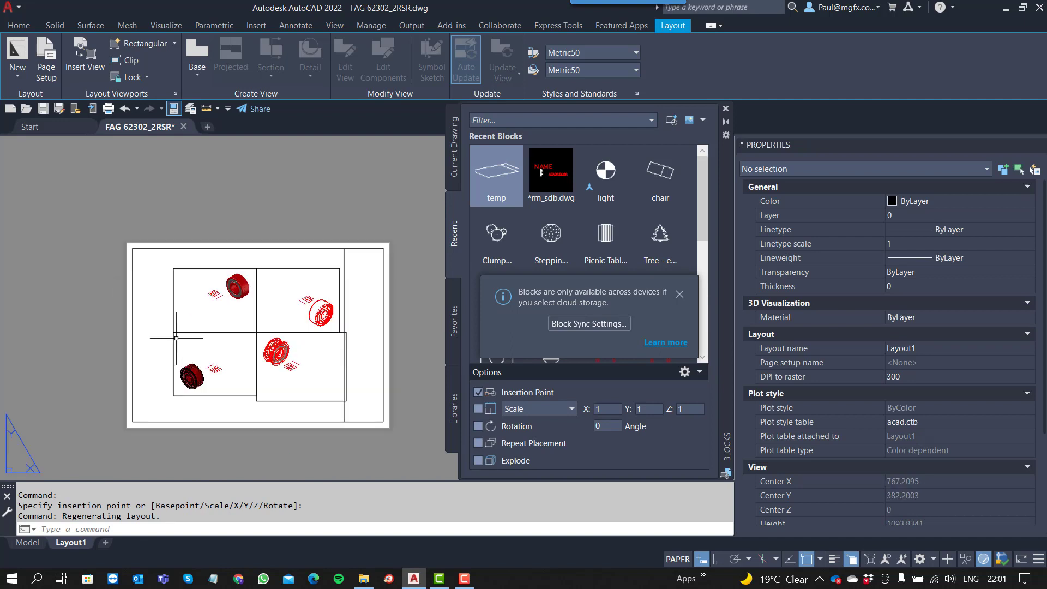
click(725, 109)
scroll(323, 358, up, 4)
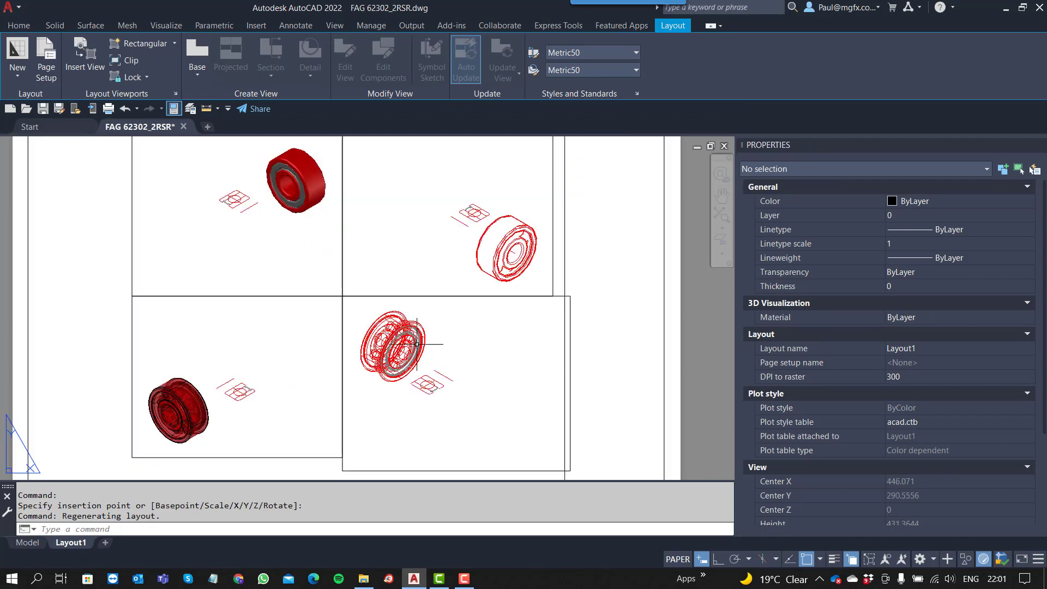
scroll(414, 349, up, 5)
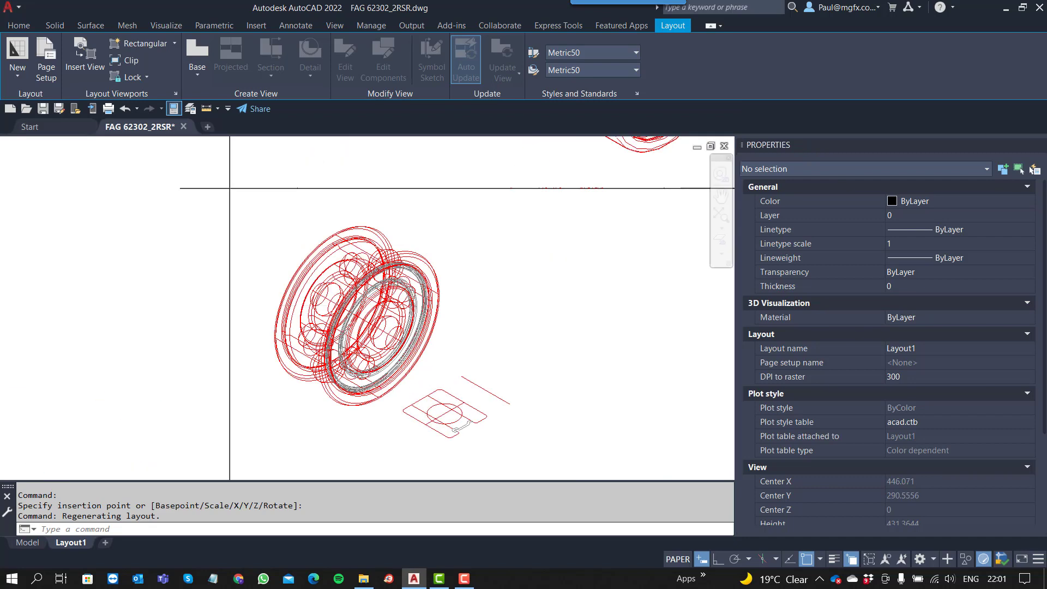
scroll(324, 298, down, 5)
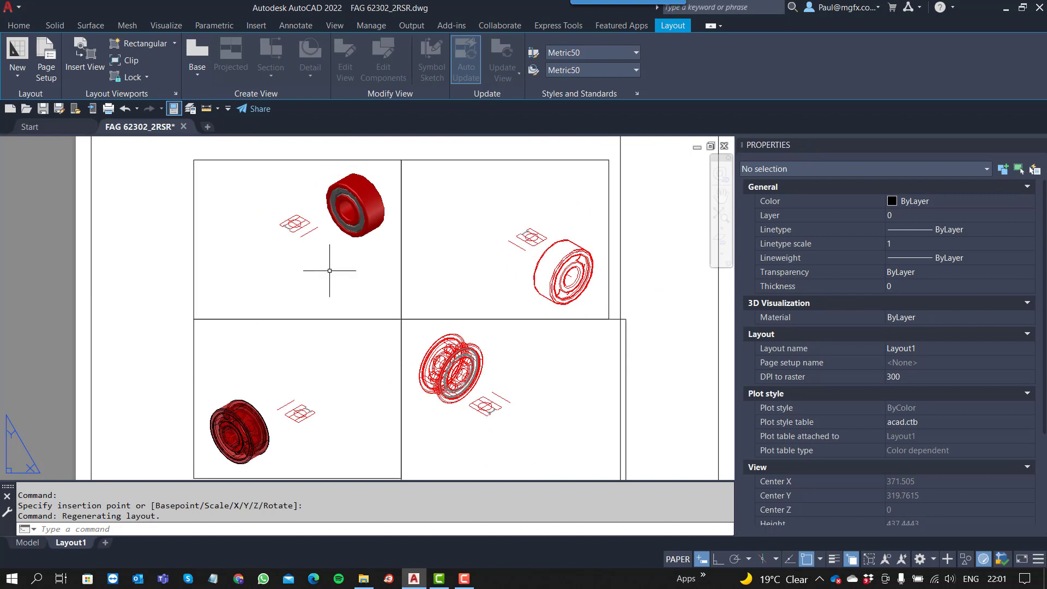
scroll(382, 326, down, 4)
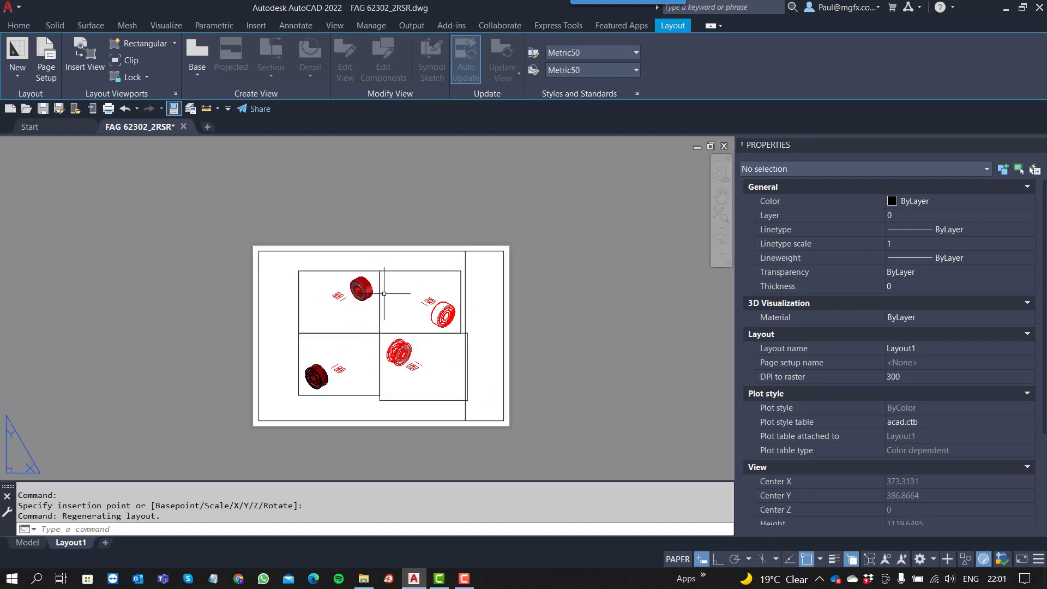
scroll(384, 294, up, 1)
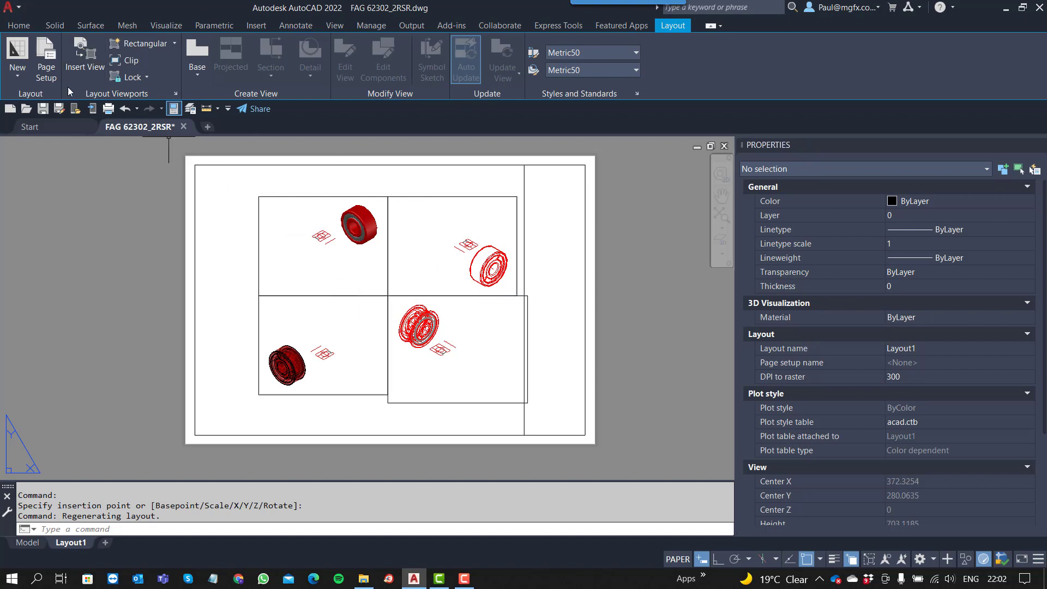
Step: Bring up the additional solid modeling tools that contain the Solid Profile command
click(18, 26)
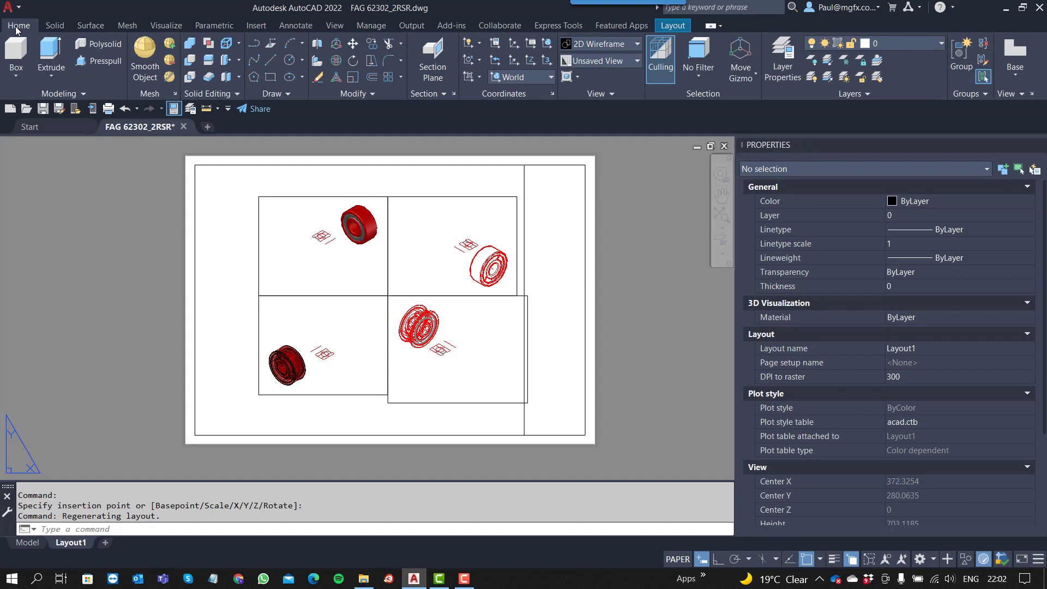
click(74, 92)
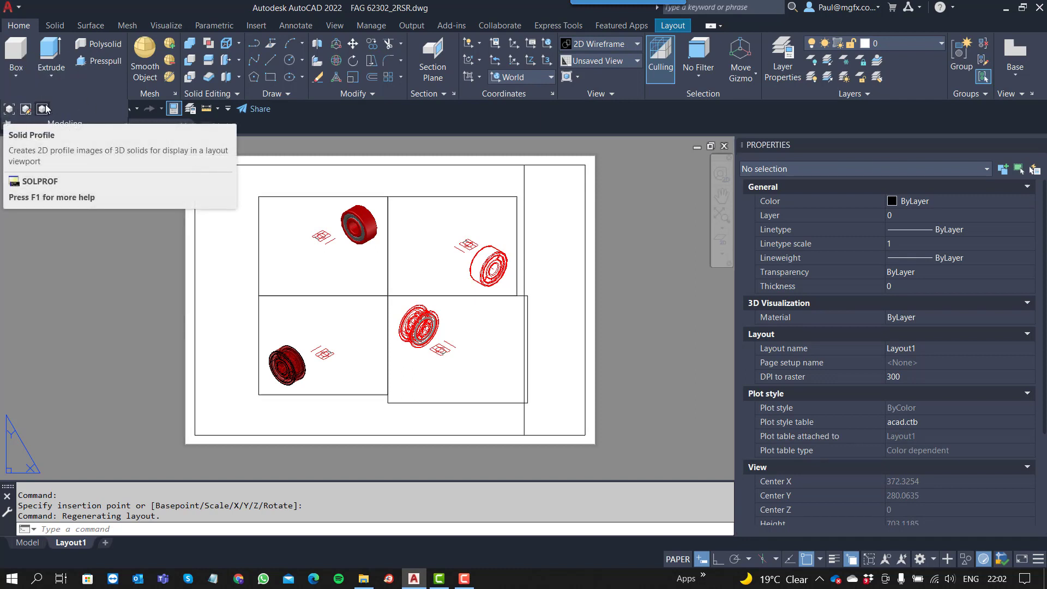
click(643, 311)
click(606, 289)
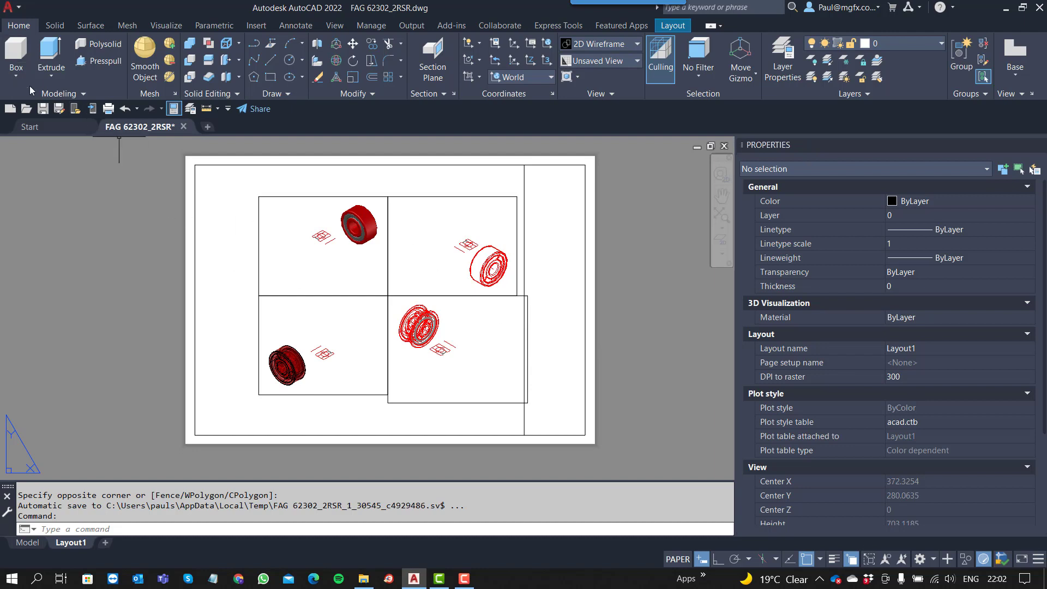
click(49, 93)
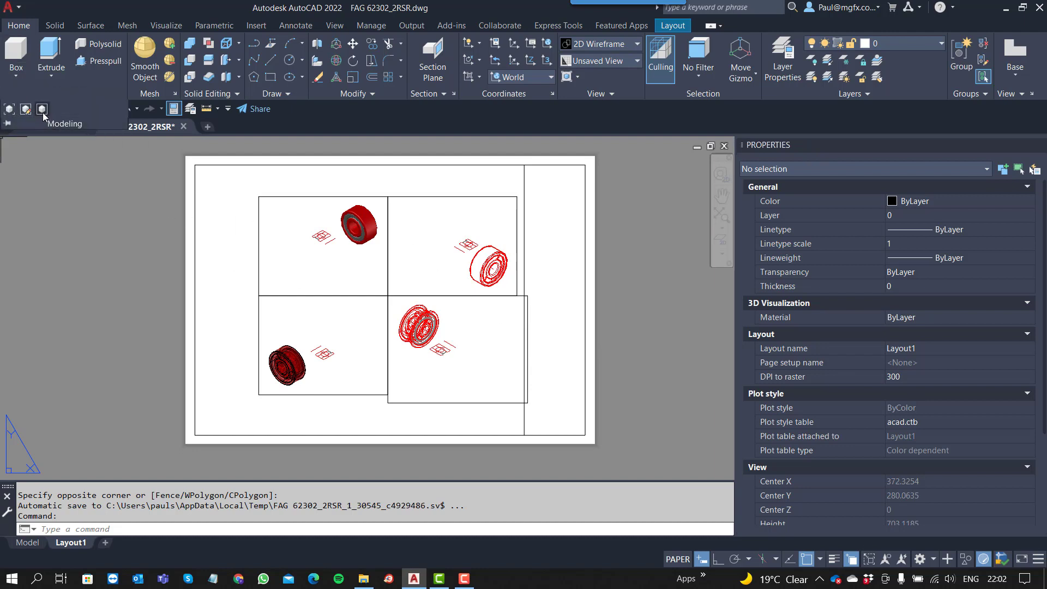